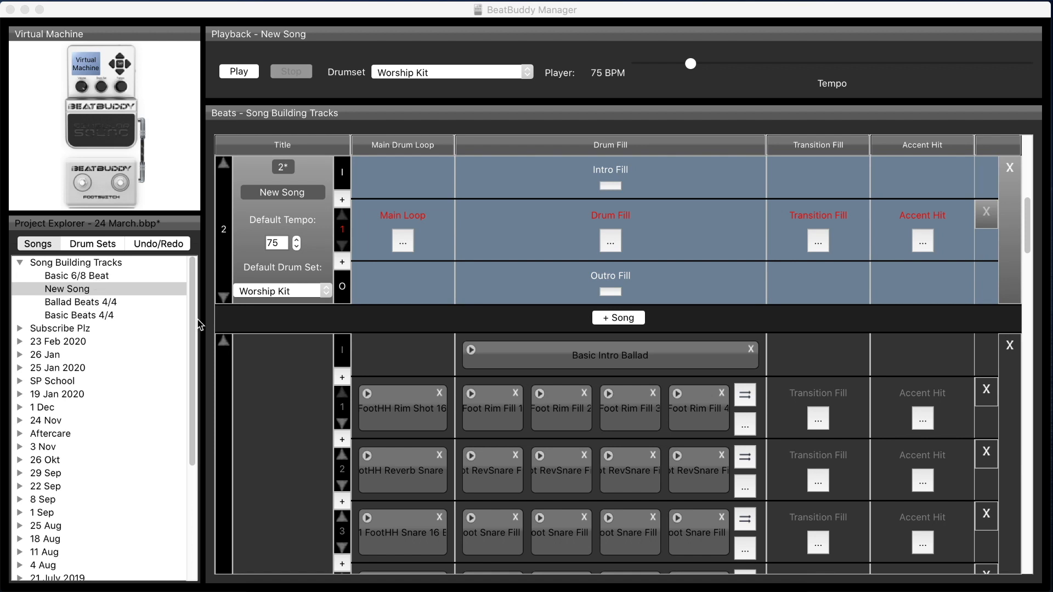
# Examine the main drum loops and fills of all parts in the Ballad Beats 4/4 song
pyautogui.click(302, 379)
pyautogui.scroll(-4, 301, 379)
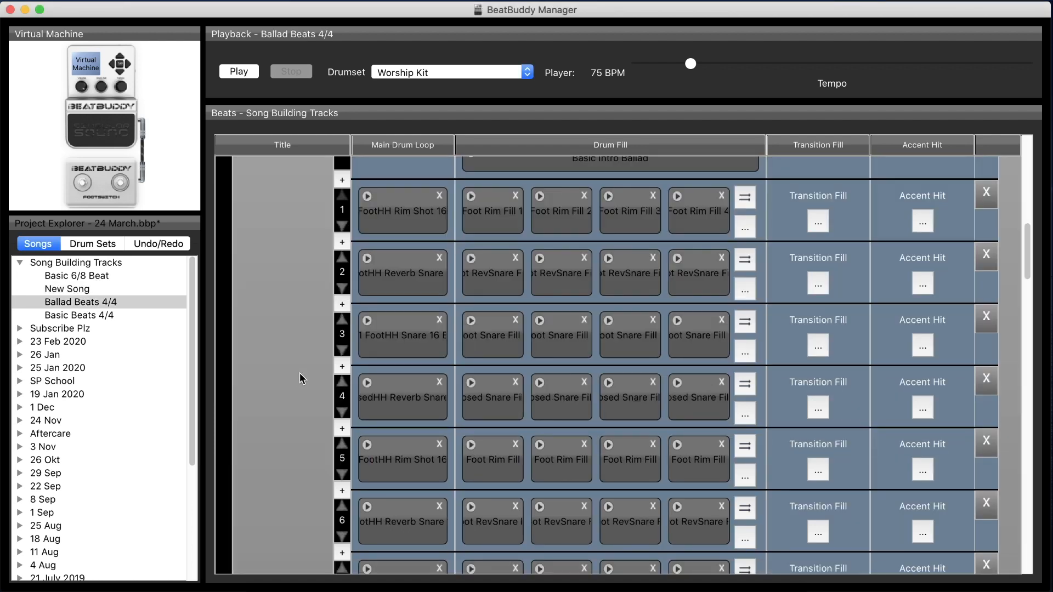
pyautogui.scroll(1, 299, 373)
pyautogui.scroll(-3, 301, 370)
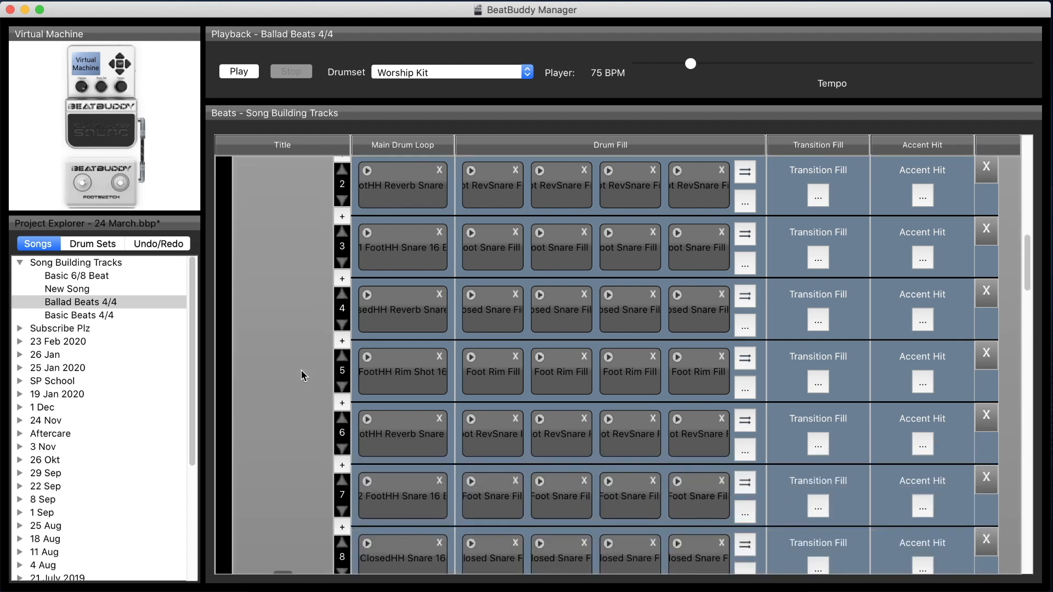
pyautogui.scroll(-6, 301, 370)
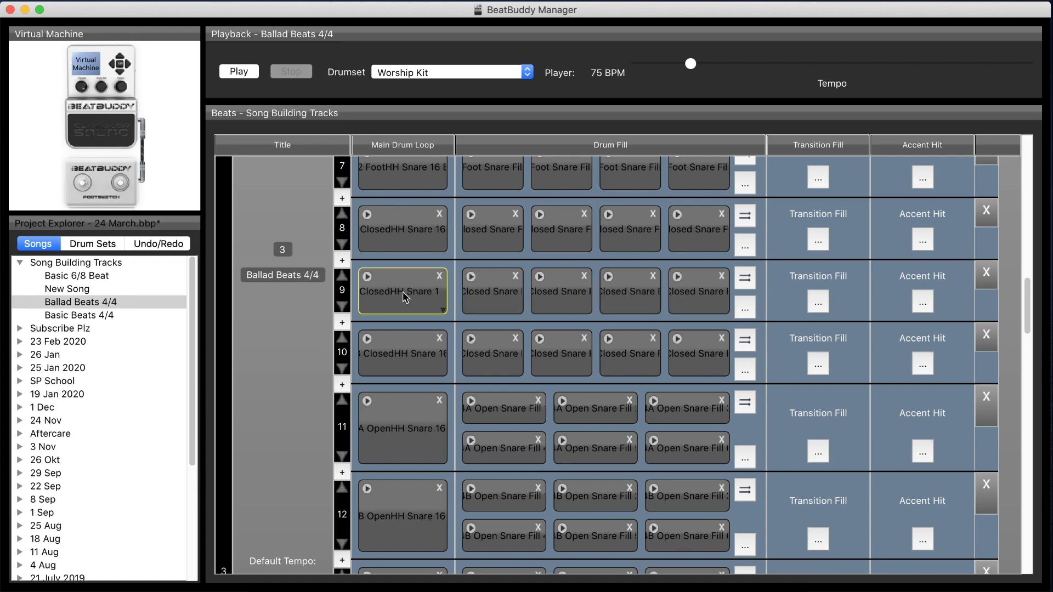
pyautogui.scroll(-1, 404, 302)
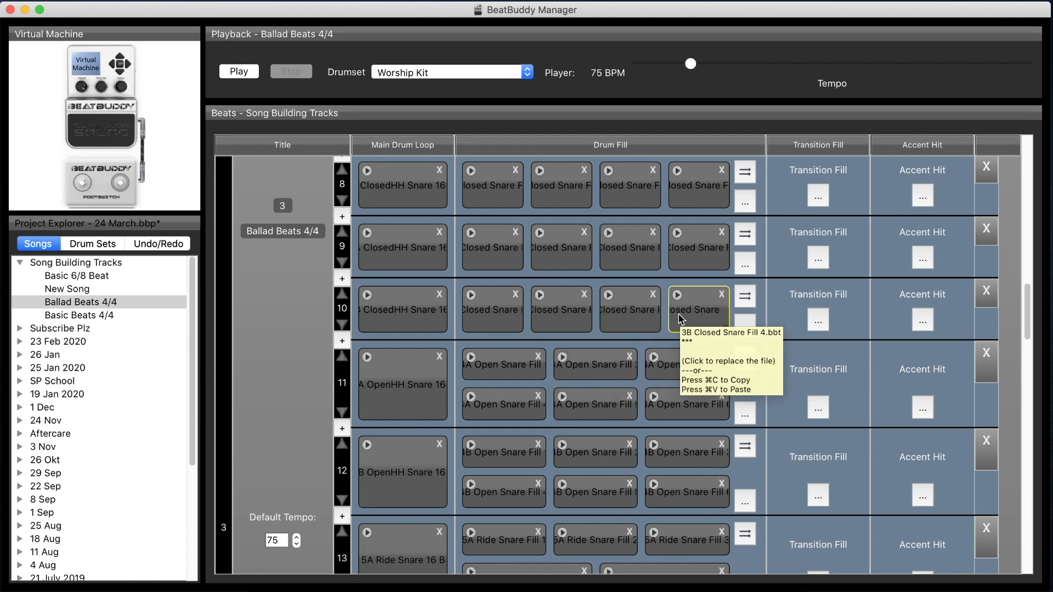
pyautogui.scroll(-3, 418, 319)
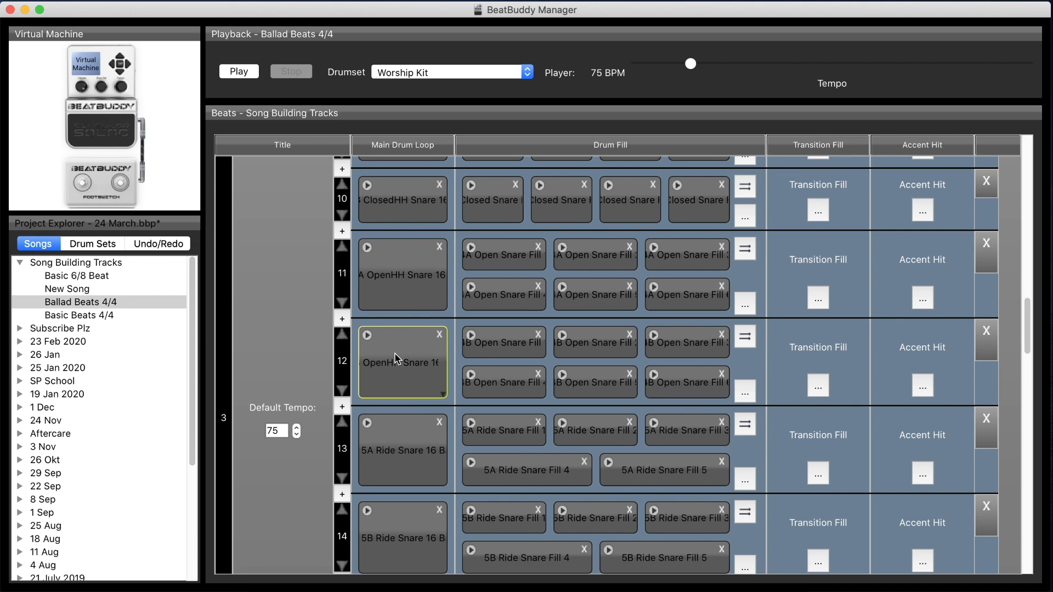
pyautogui.scroll(-2, 395, 351)
pyautogui.scroll(-2, 383, 263)
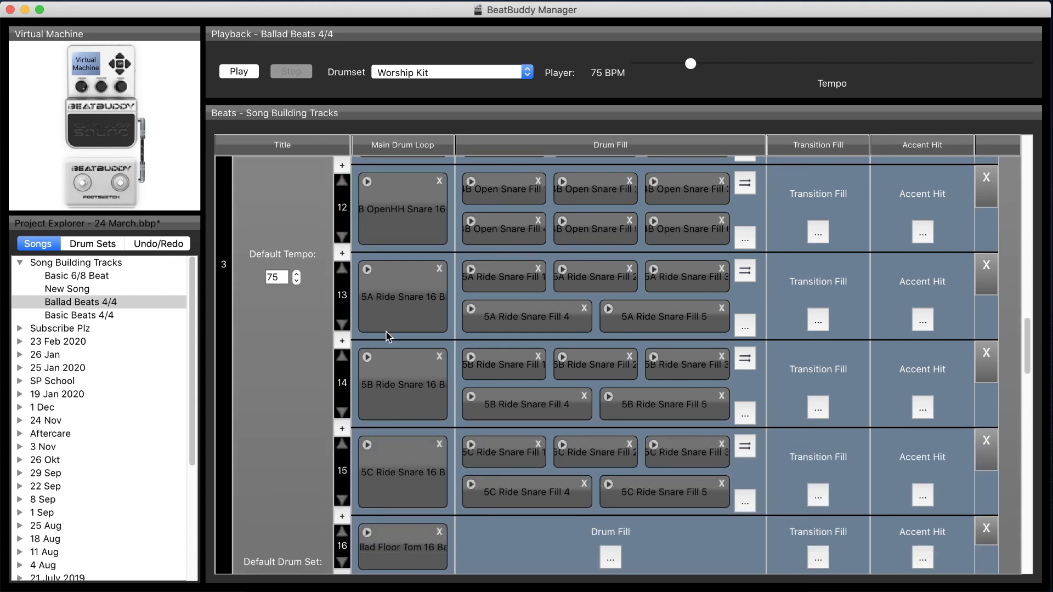
pyautogui.scroll(-5, 386, 331)
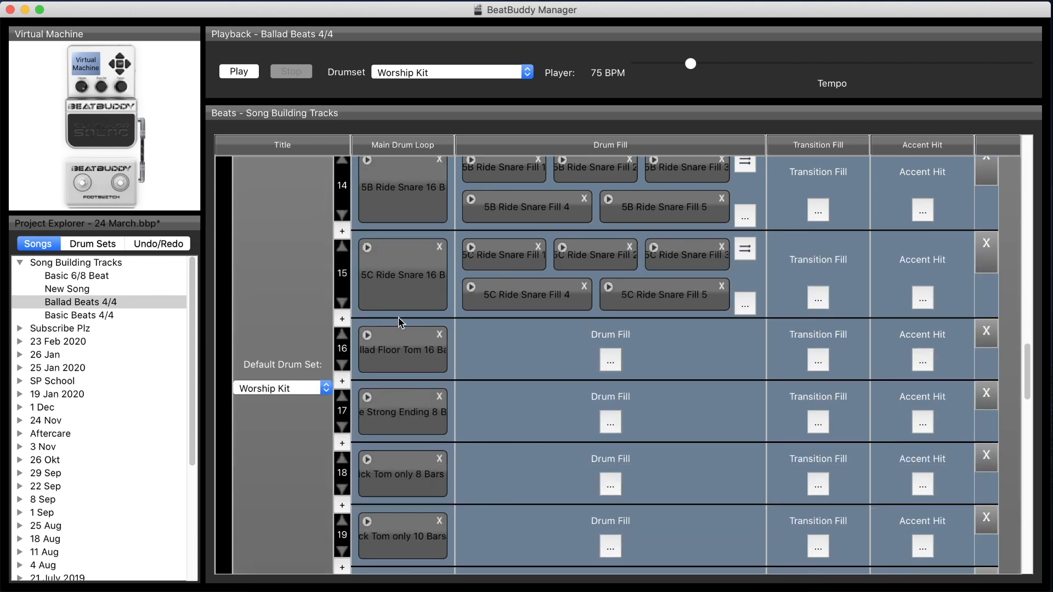
pyautogui.scroll(-4, 531, 367)
pyautogui.scroll(-7, 532, 374)
# Select the empty New Song above Ballad Beats 4/4 as the song to build
pyautogui.scroll(8, 515, 392)
pyautogui.scroll(10, 516, 393)
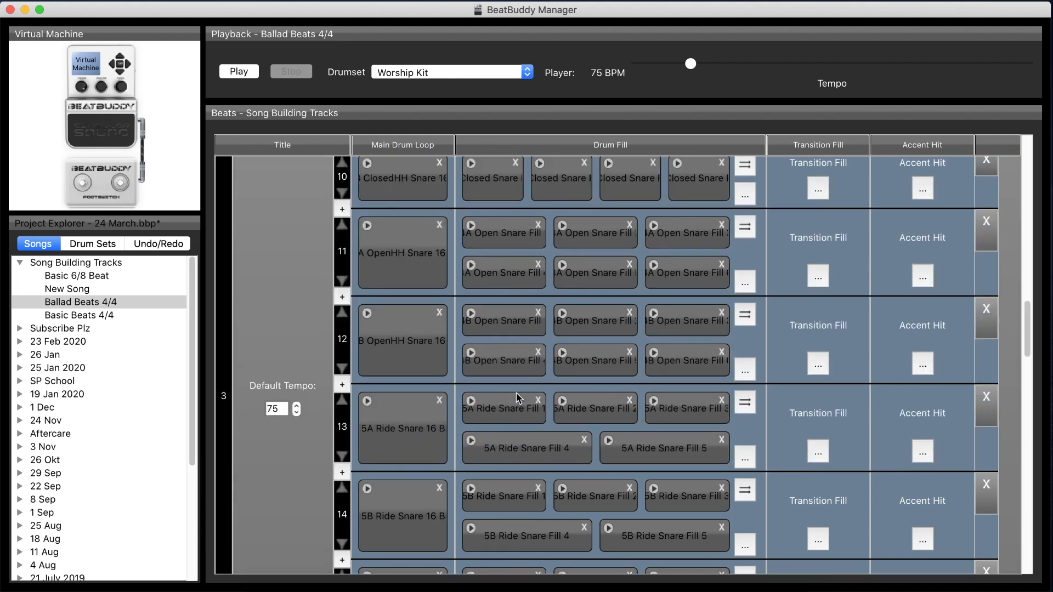
pyautogui.scroll(9, 518, 398)
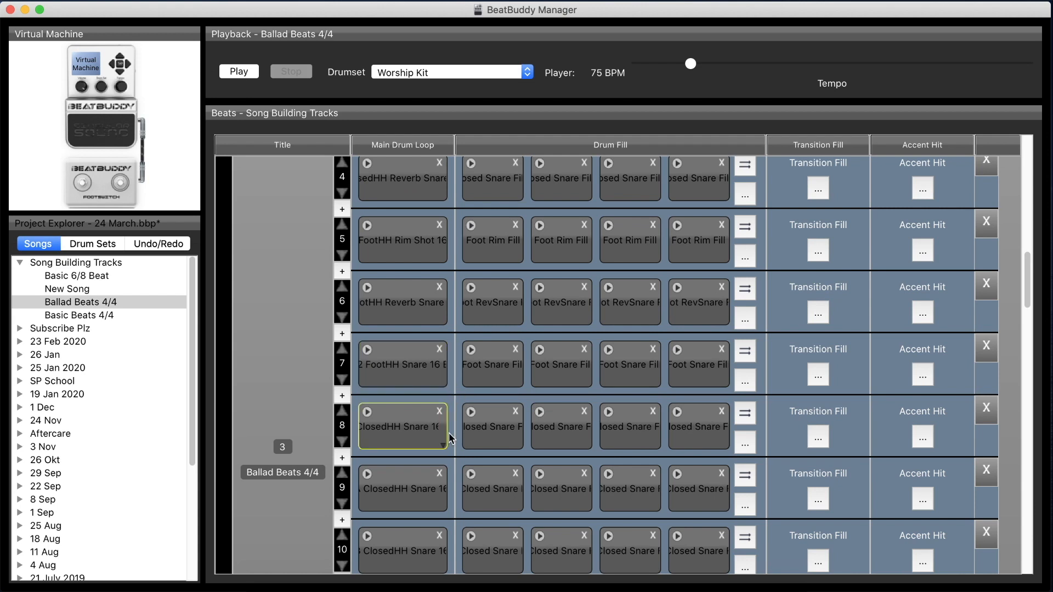
pyautogui.scroll(9, 596, 373)
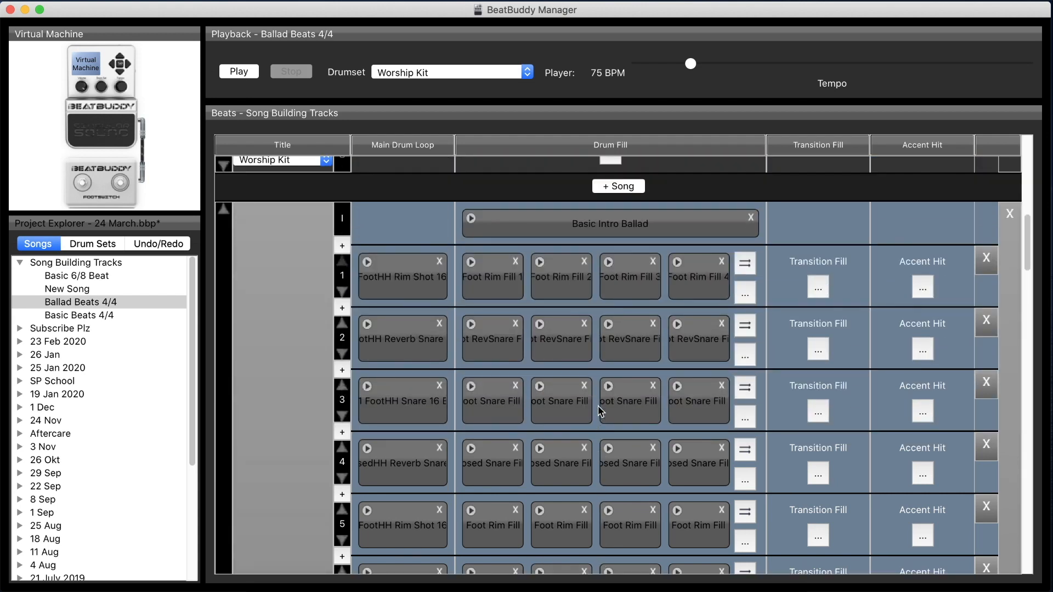
pyautogui.scroll(3, 559, 285)
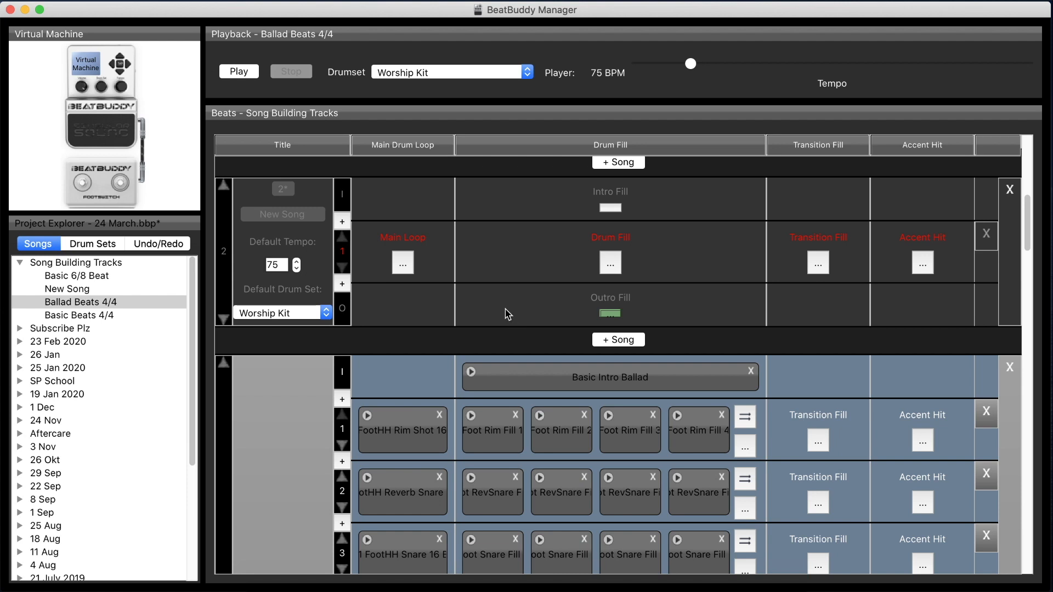
pyautogui.click(504, 213)
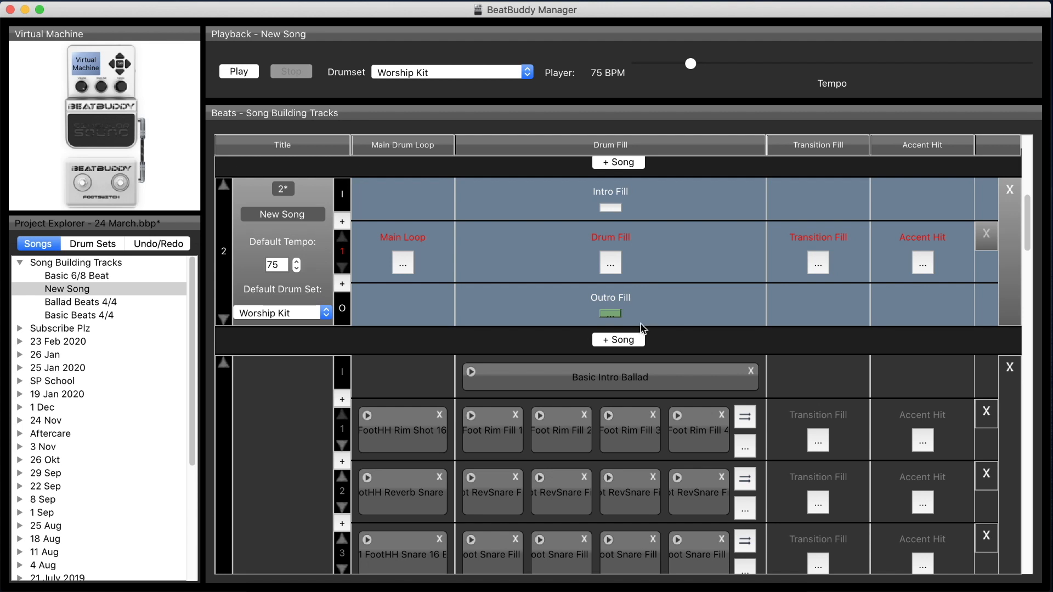
# Review the loops and fills in parts 1 to 9 of Ballad Beats 4/4 as source material
pyautogui.scroll(-3, 643, 328)
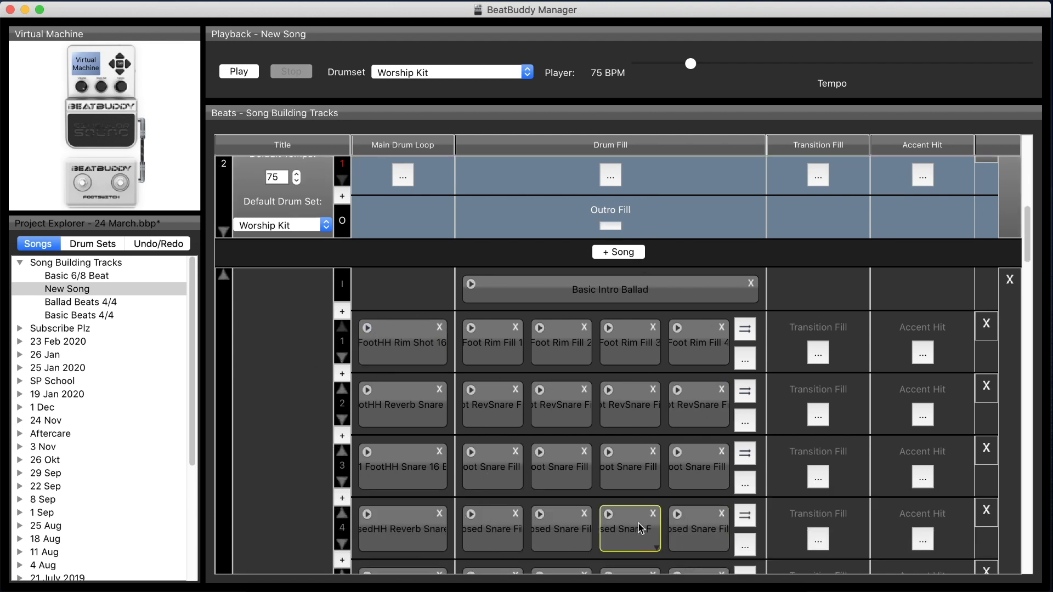
pyautogui.scroll(-7, 642, 528)
pyautogui.scroll(-4, 413, 450)
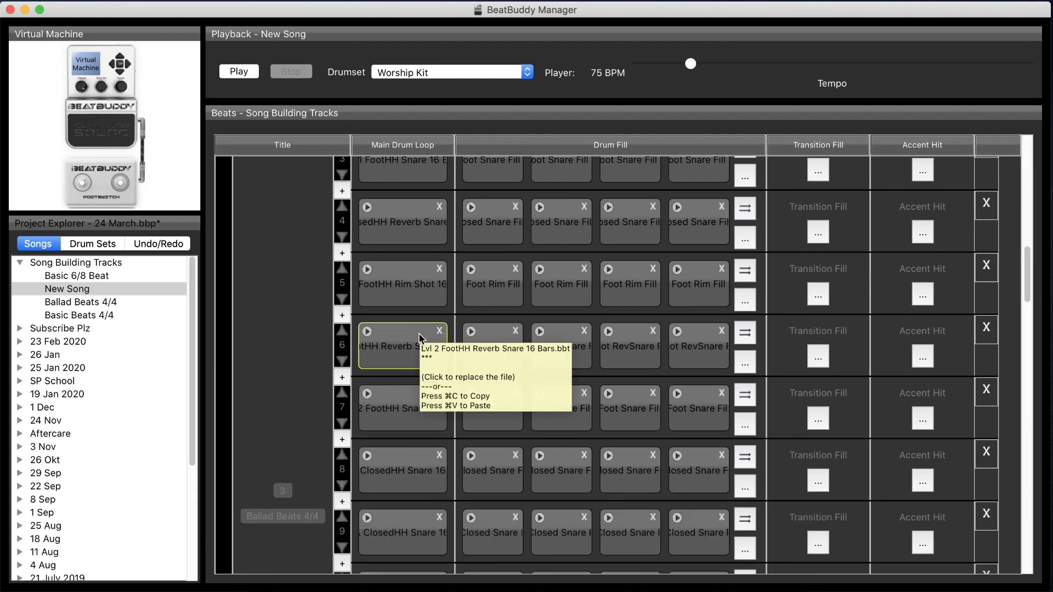
pyautogui.scroll(1, 448, 356)
pyautogui.scroll(2, 449, 356)
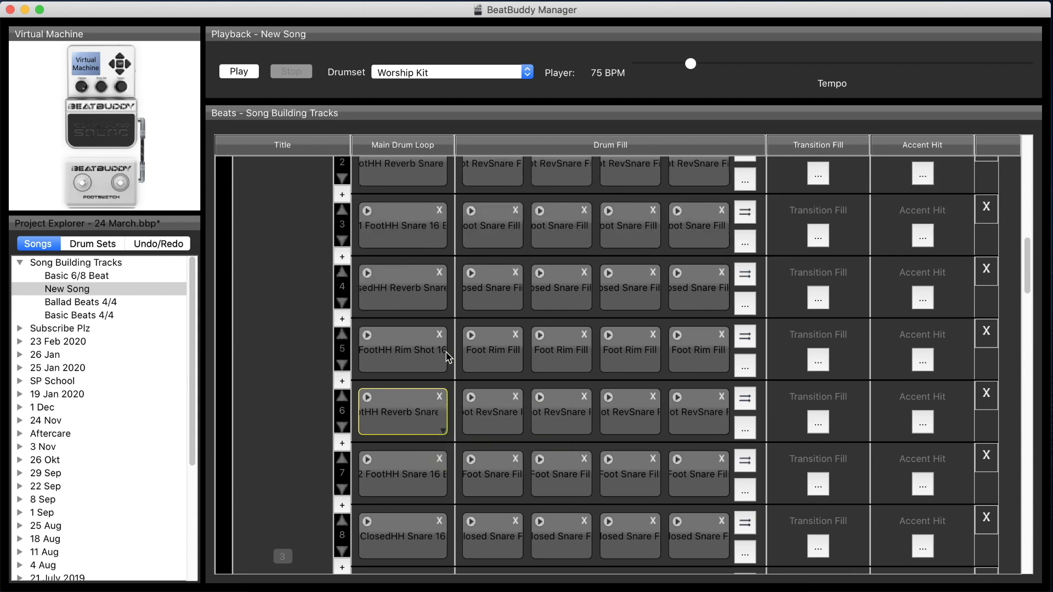
pyautogui.scroll(10, 433, 358)
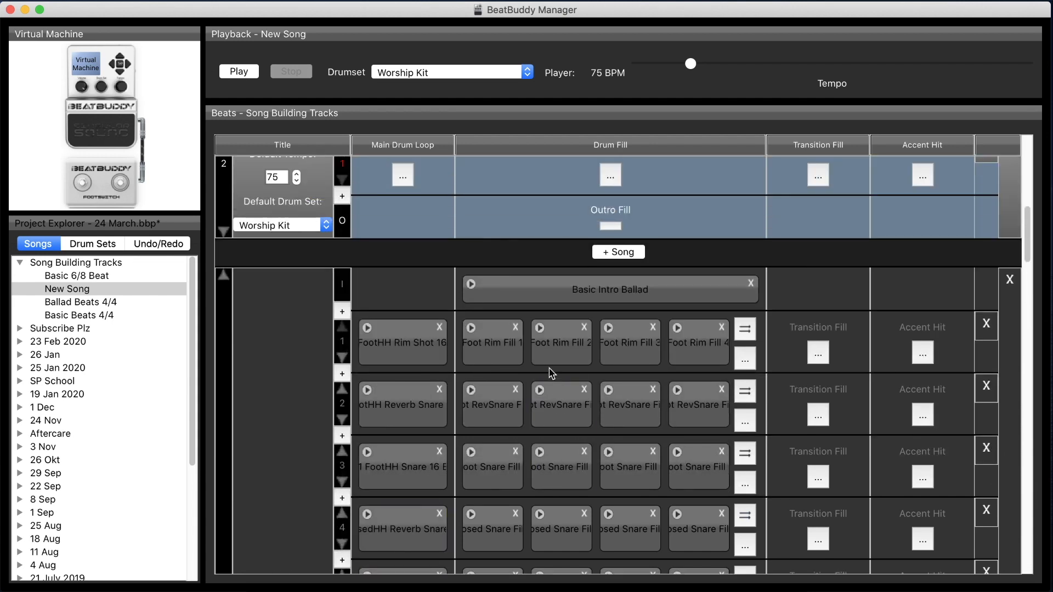
# Copy Basic Intro Ballad from Ballad Beats 4/4 into the intro fill of New Song
pyautogui.scroll(4, 554, 375)
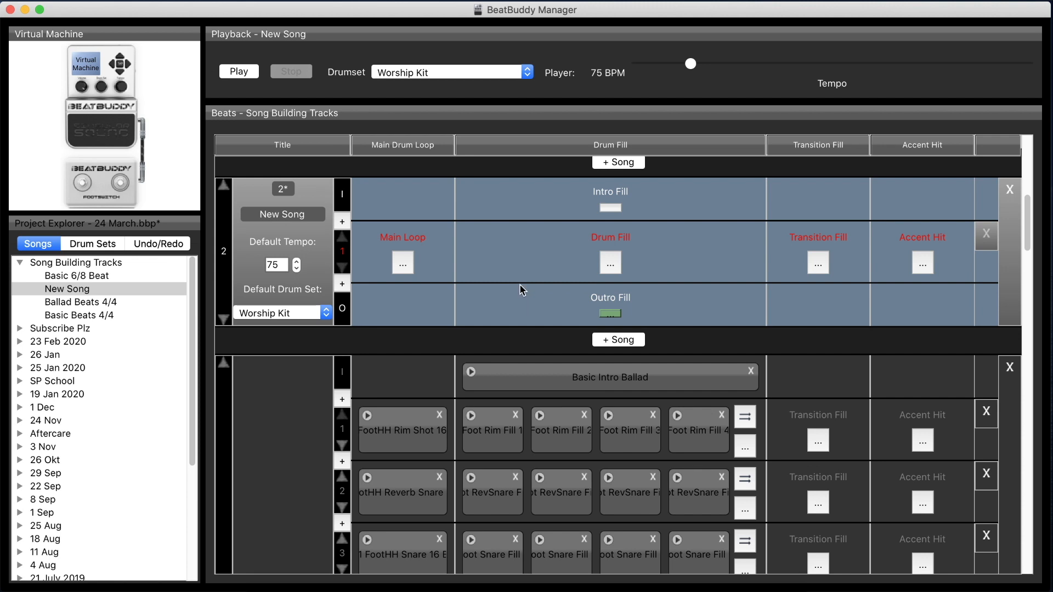
pyautogui.scroll(-1, 521, 289)
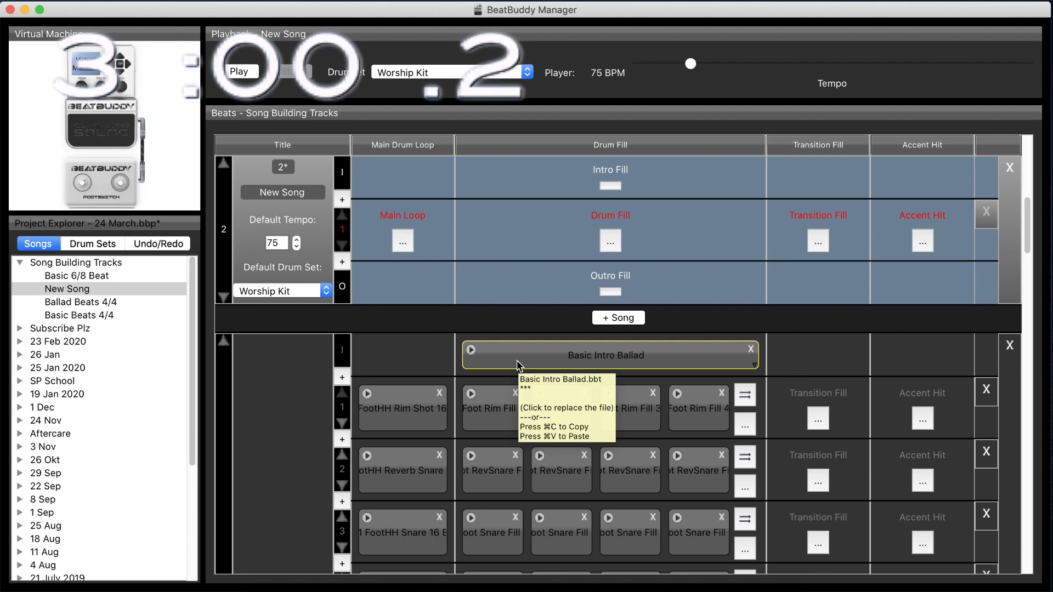
pyautogui.moveTo(519, 366); pyautogui.dragTo(610, 181)
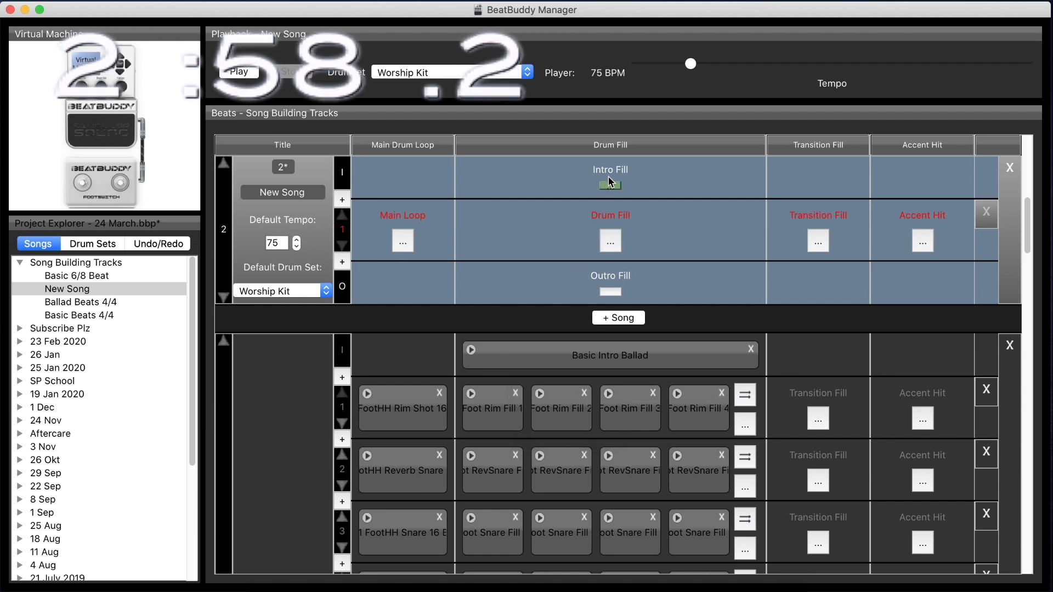
# Copy the FootHH Rim Shot 16 loop from part 5 of Ballad Beats 4/4 into New Song's part 1 main loop
pyautogui.scroll(-3, 415, 455)
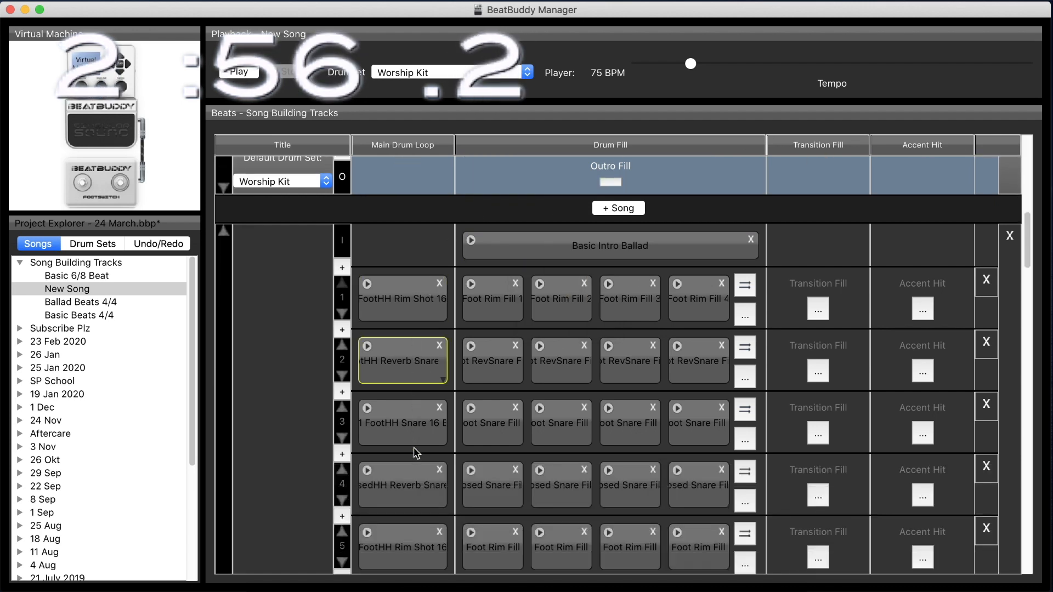
pyautogui.scroll(-1, 417, 453)
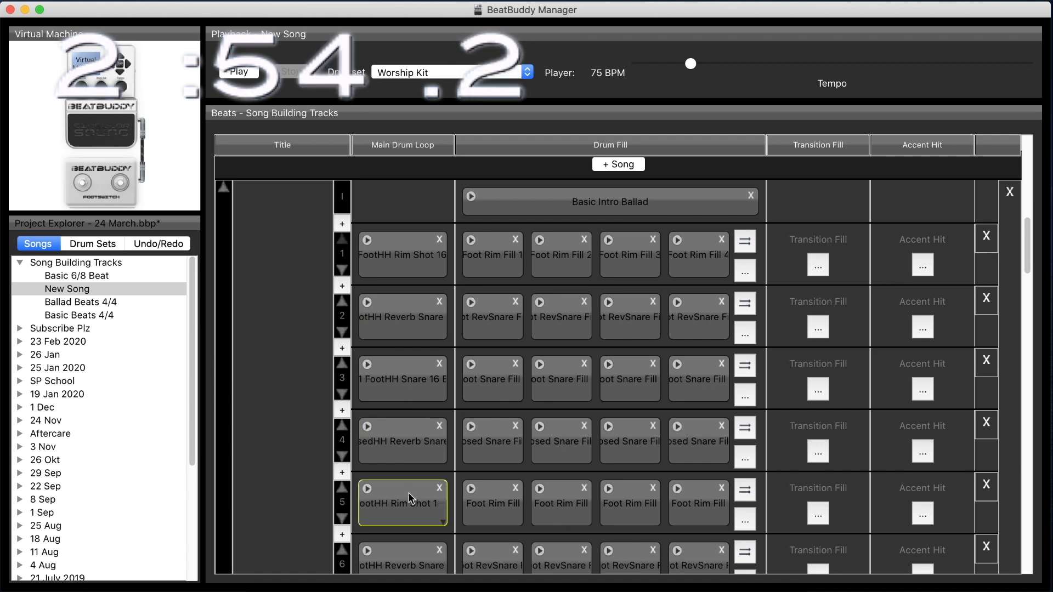
pyautogui.scroll(4, 411, 499)
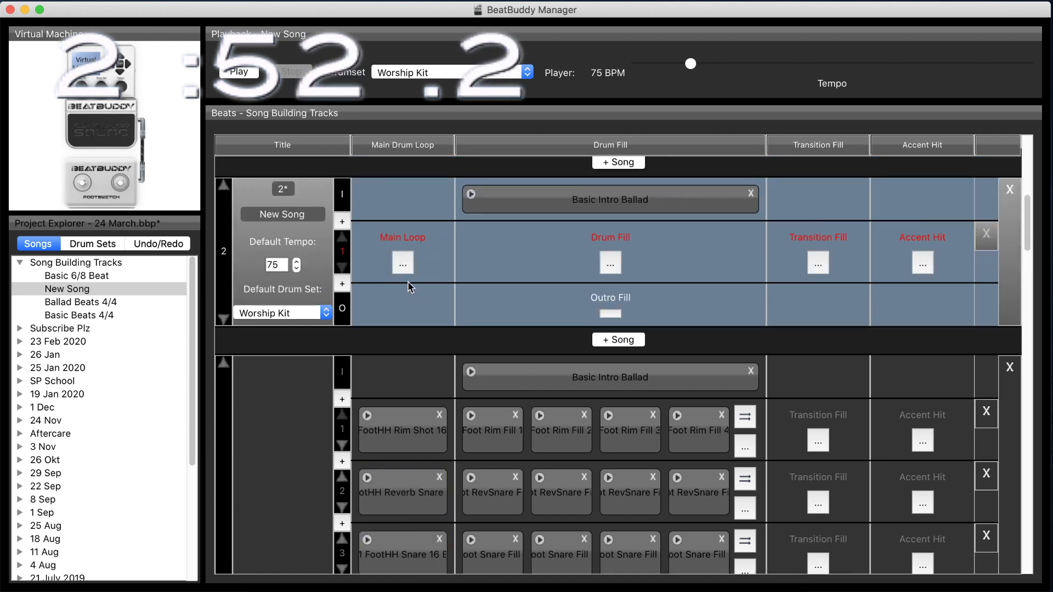
pyautogui.moveTo(407, 277); pyautogui.dragTo(407, 271)
# Copy 2 Foot Rim Fill 1 into the drum fill and 2 Foot Rim Fill 4 into the transition fill of New Song's part 1
pyautogui.scroll(-4, 402, 369)
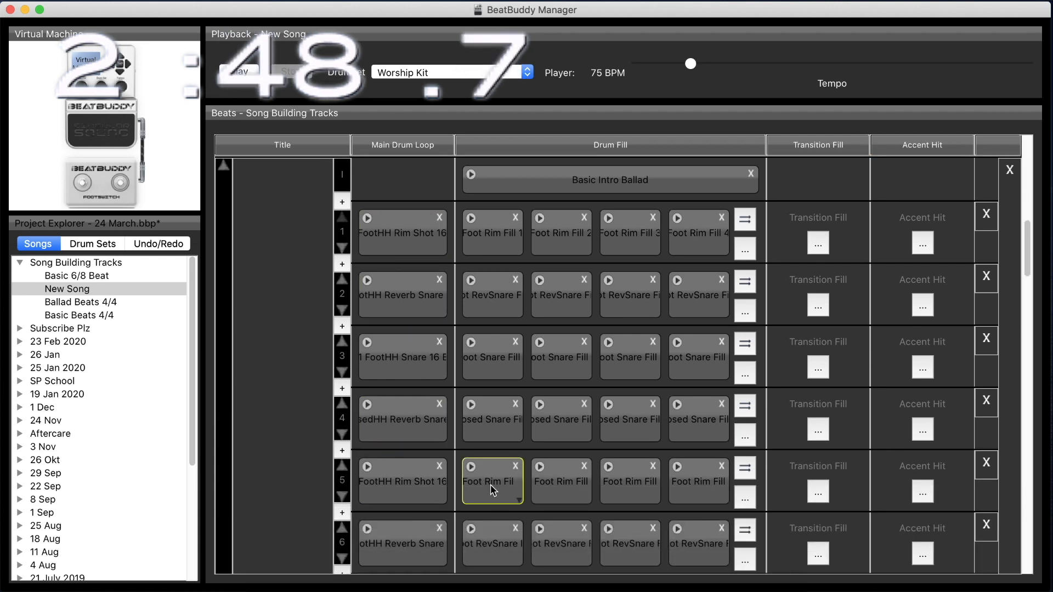
pyautogui.moveTo(493, 491); pyautogui.dragTo(607, 288)
pyautogui.scroll(5, 491, 491)
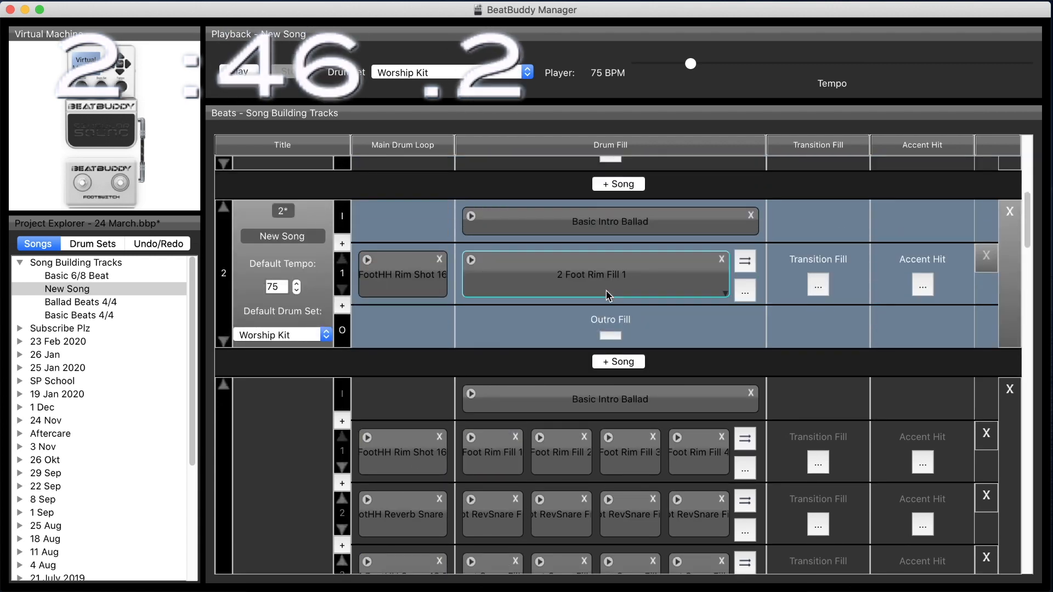
pyautogui.scroll(-5, 553, 428)
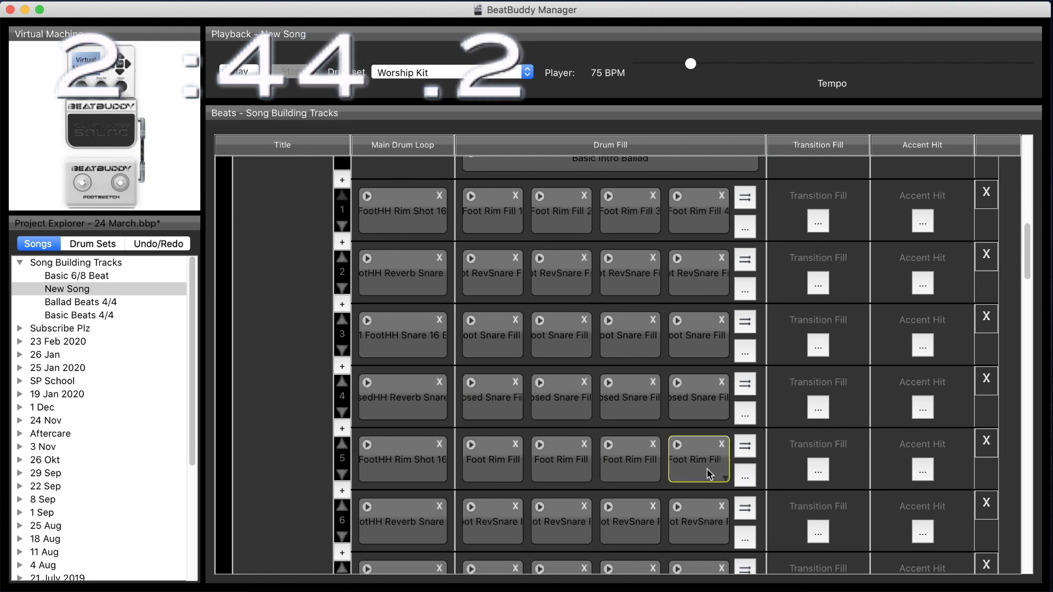
pyautogui.scroll(5, 708, 472)
pyautogui.moveTo(710, 475); pyautogui.dragTo(818, 229)
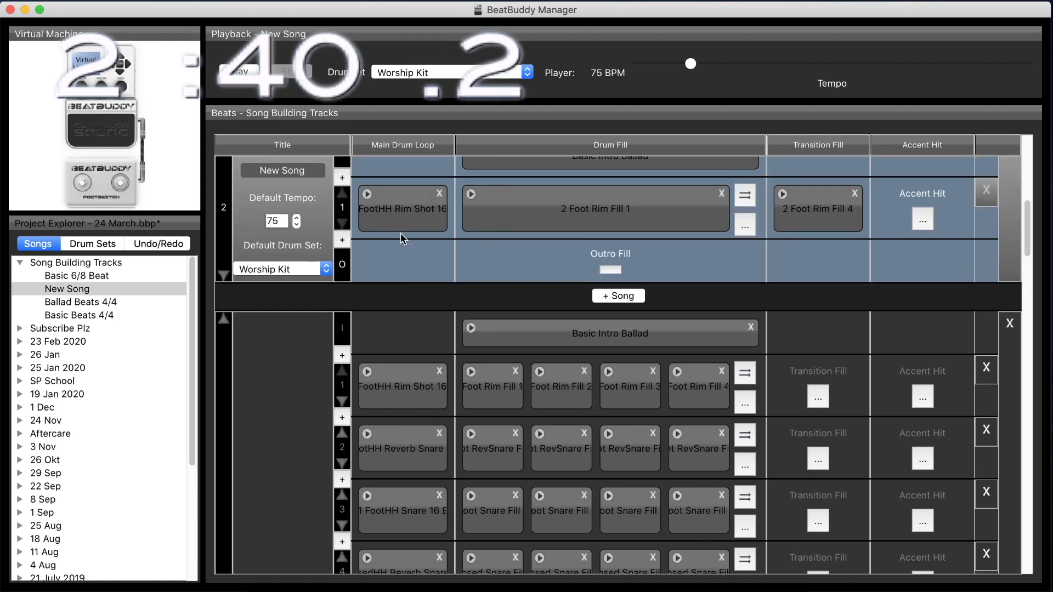
# Add a second part to New Song and copy the ClosedHH Snare 16 loop from Ballad Beats part 10 into its main loop
pyautogui.click(342, 241)
pyautogui.scroll(-5, 383, 335)
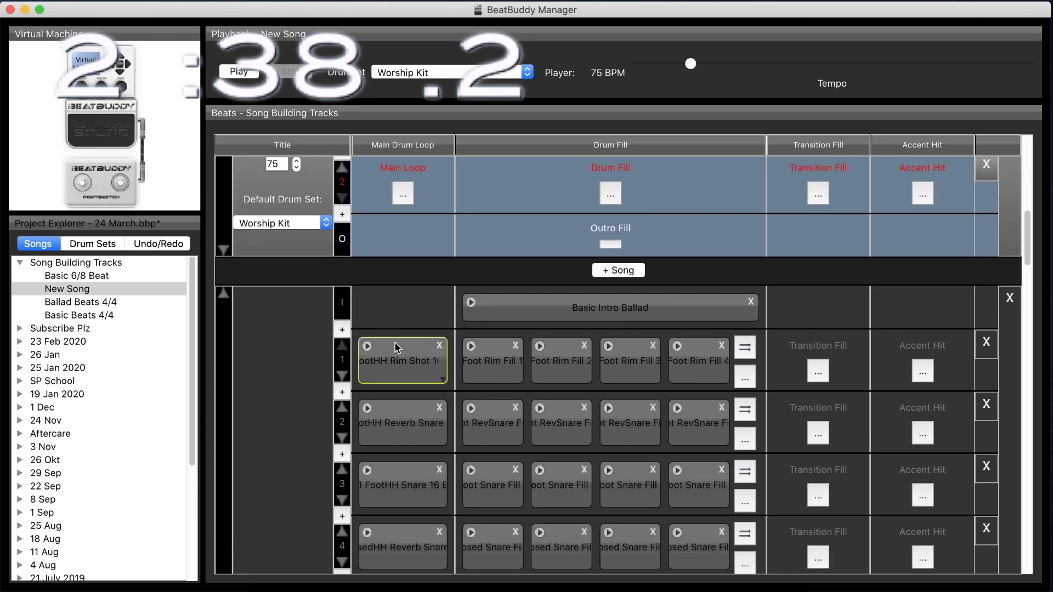
pyautogui.scroll(-7, 393, 359)
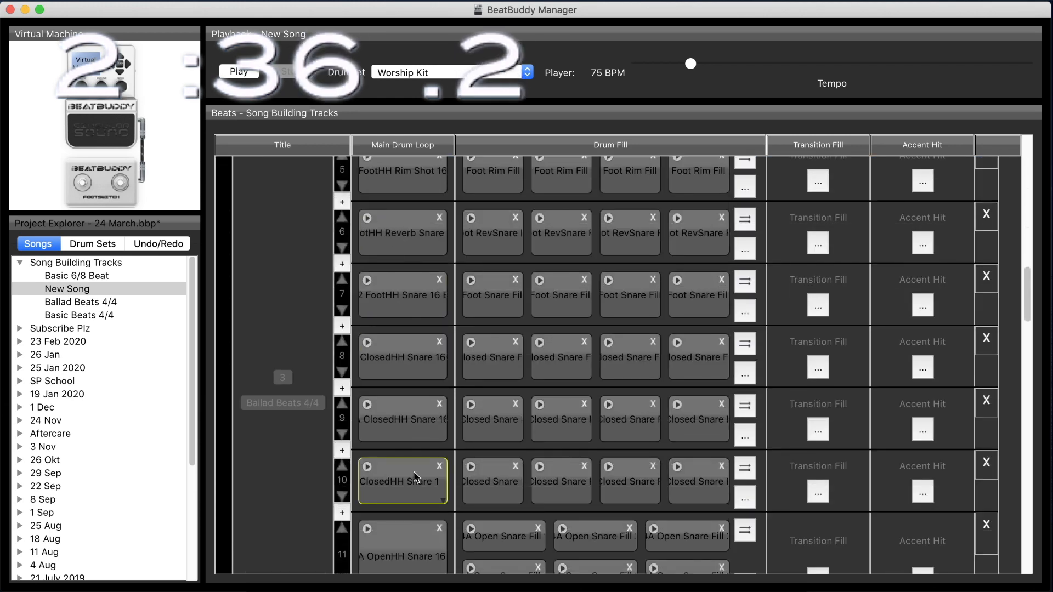
pyautogui.scroll(10, 413, 471)
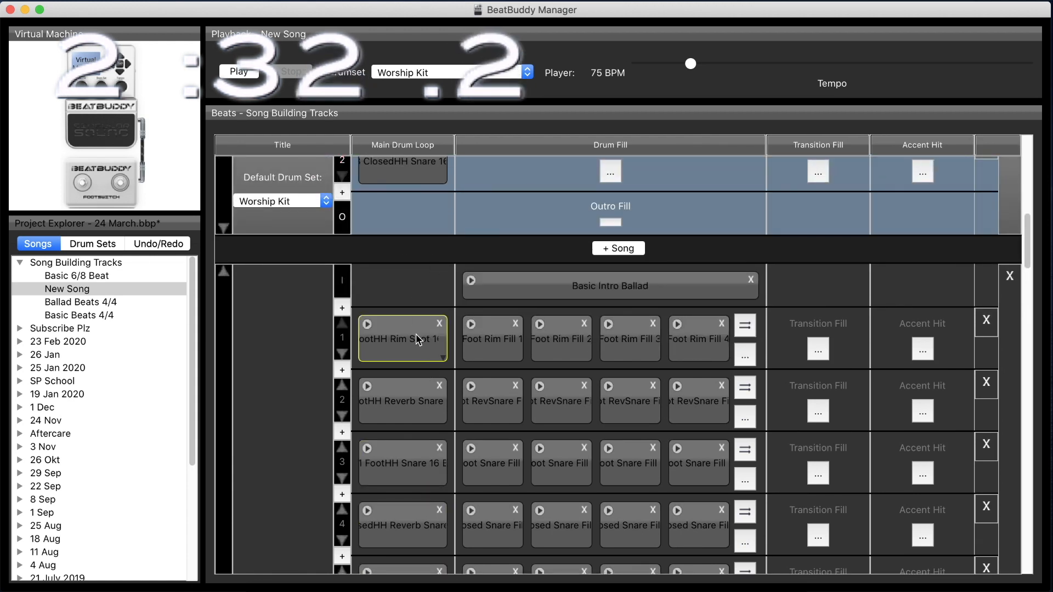
# Copy 3B Closed Snare Fill 2 from part 10 of Ballad Beats 4/4 into the drum fill of New Song's part 2
pyautogui.scroll(-7, 411, 351)
pyautogui.scroll(-2, 415, 371)
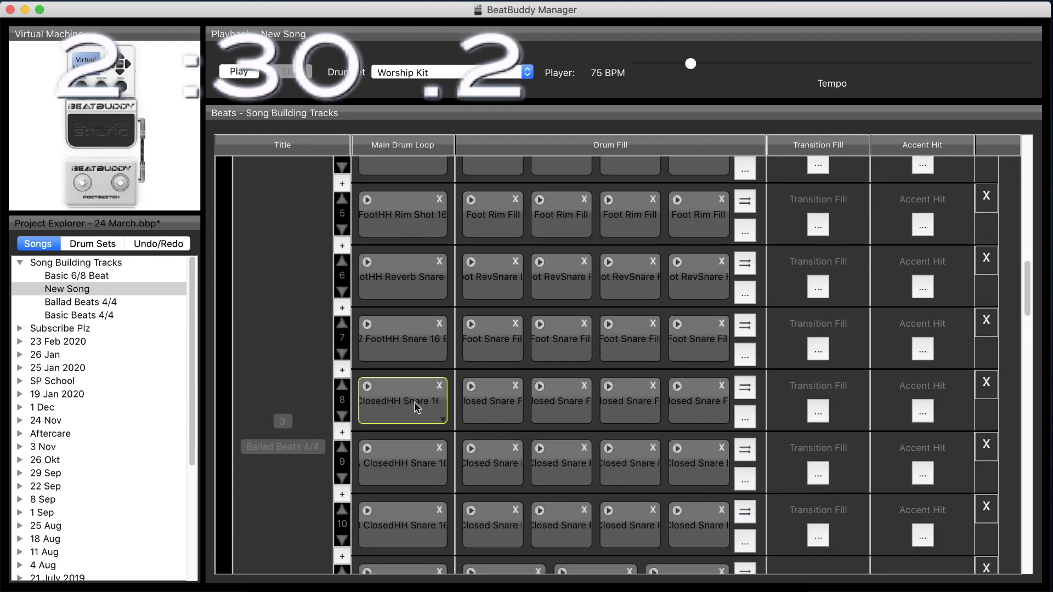
pyautogui.scroll(10, 549, 528)
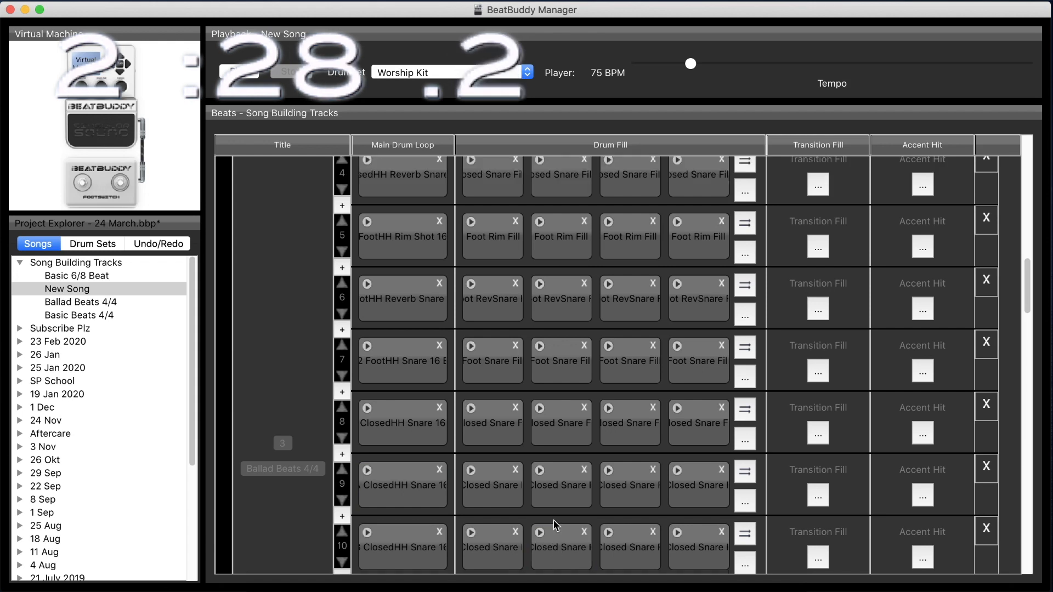
pyautogui.scroll(1, 568, 444)
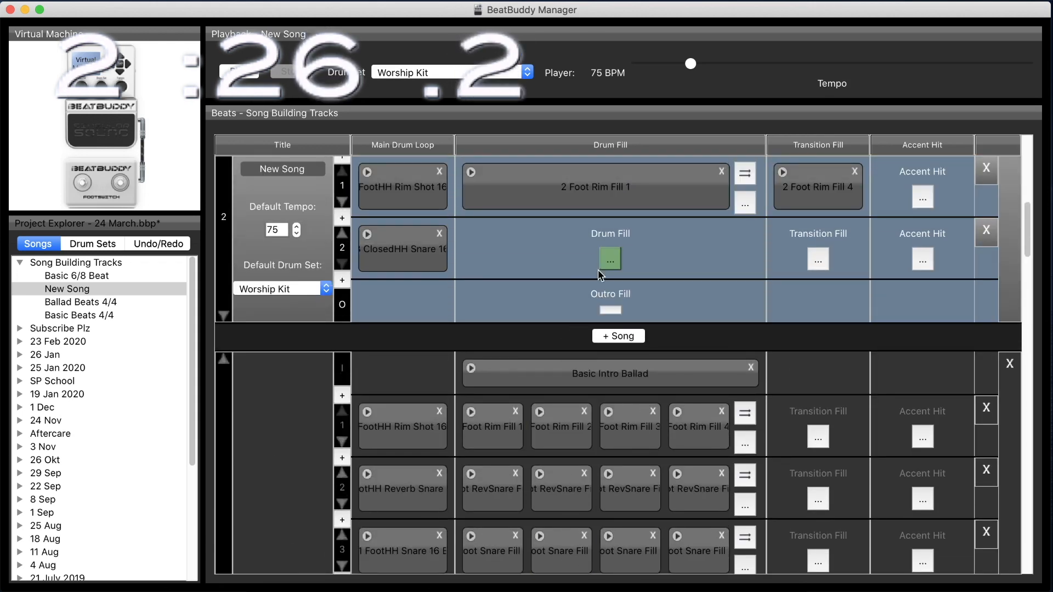
pyautogui.click(606, 261)
# Copy the fourth closed snare fill from part 10 of Ballad Beats 4/4 into the transition fill of New Song's part 2
pyautogui.scroll(-10, 616, 271)
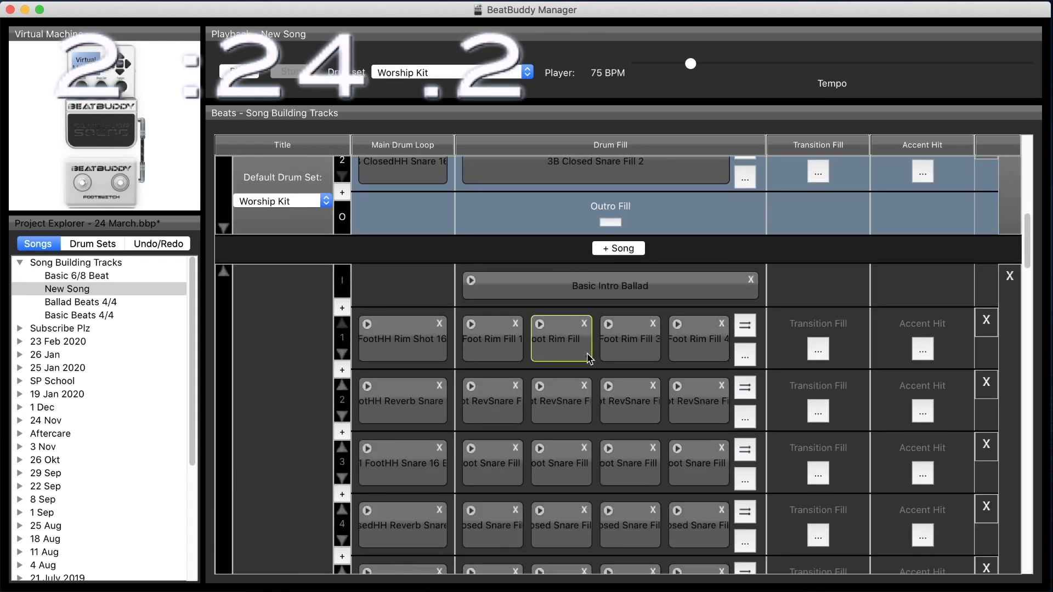
pyautogui.scroll(-6, 582, 391)
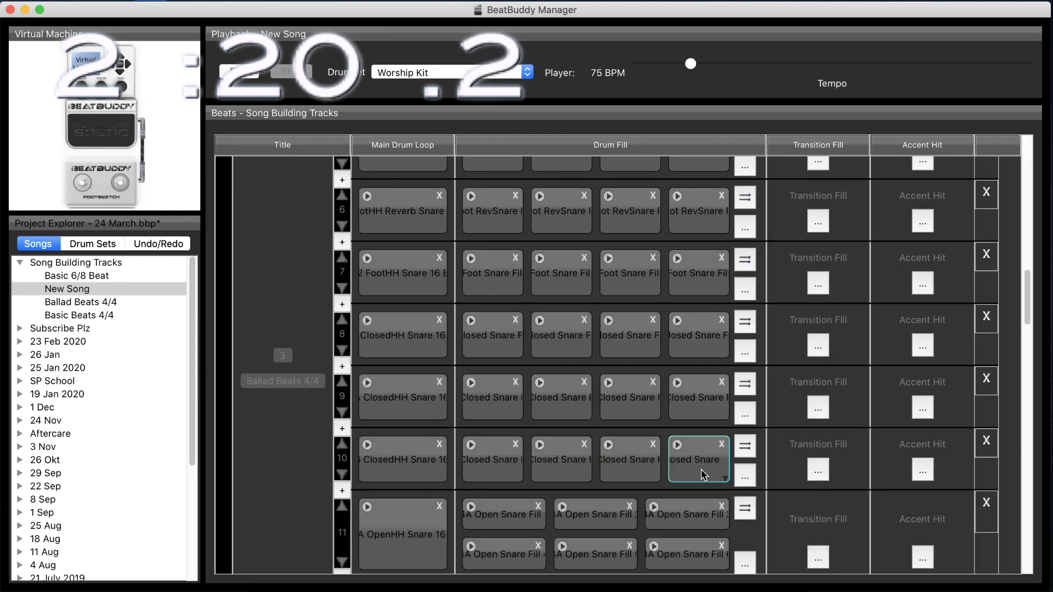
pyautogui.scroll(-15, 701, 470)
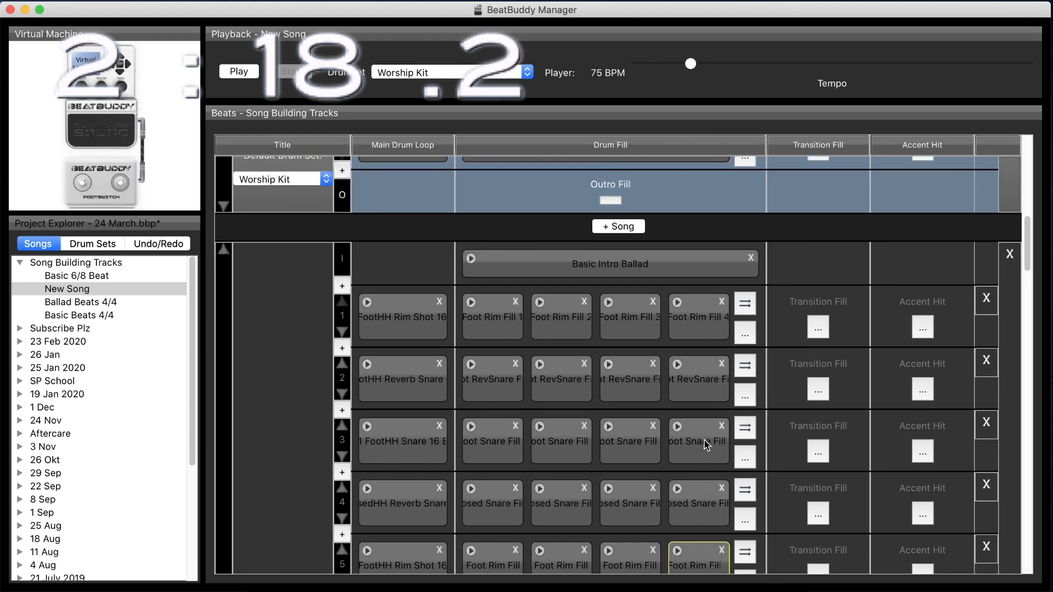
pyautogui.scroll(5, 805, 289)
pyautogui.press('super+v')
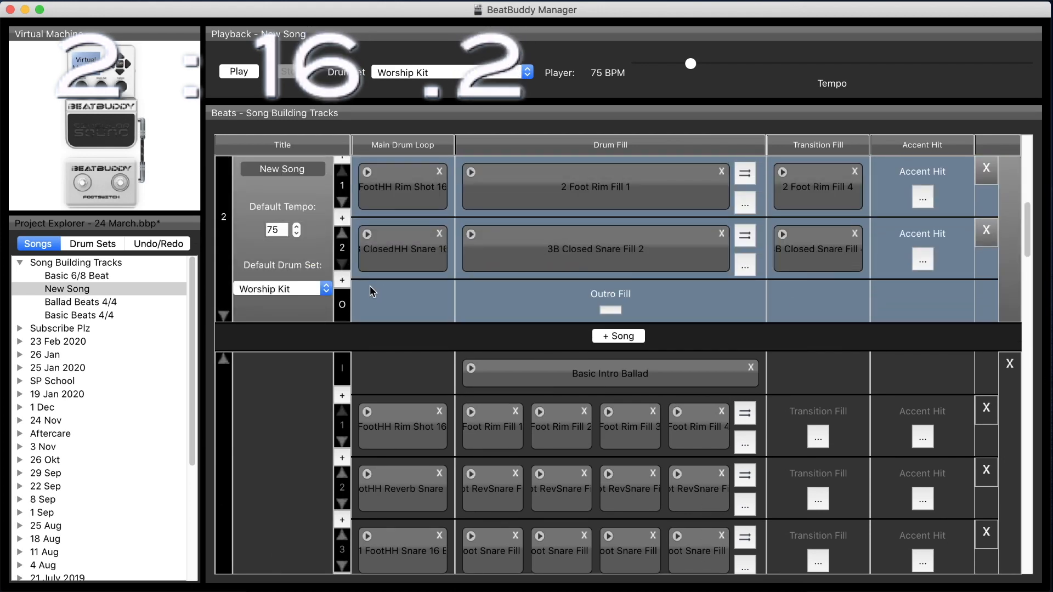
# Add a third part to New Song and copy the Chorus Cymbals loop from Ballad Beats part 24 into its main loop
pyautogui.click(343, 281)
pyautogui.scroll(-15, 411, 307)
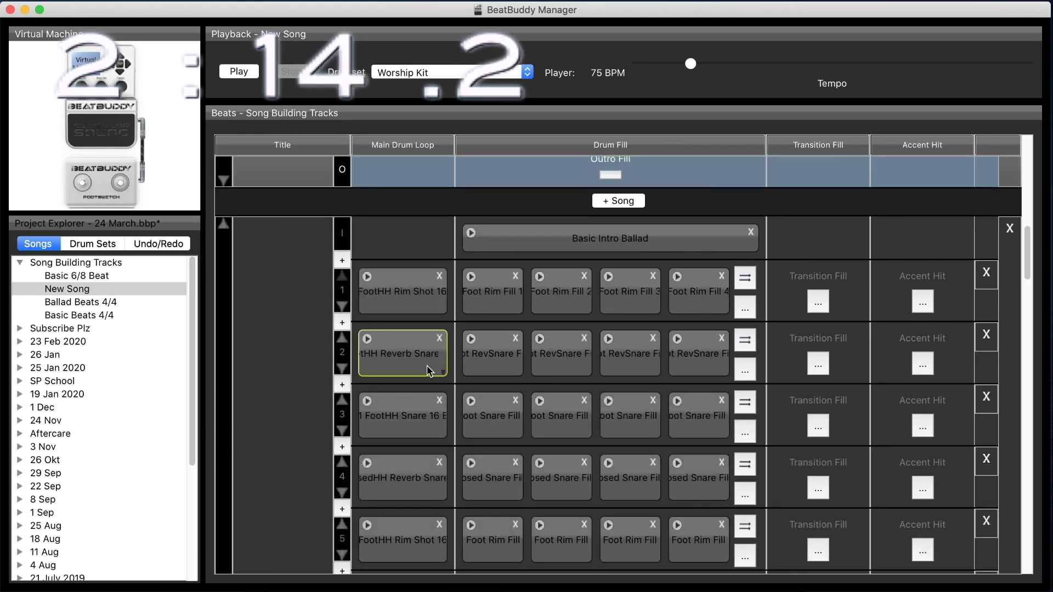
pyautogui.moveTo(1025, 273); pyautogui.dragTo(1014, 445)
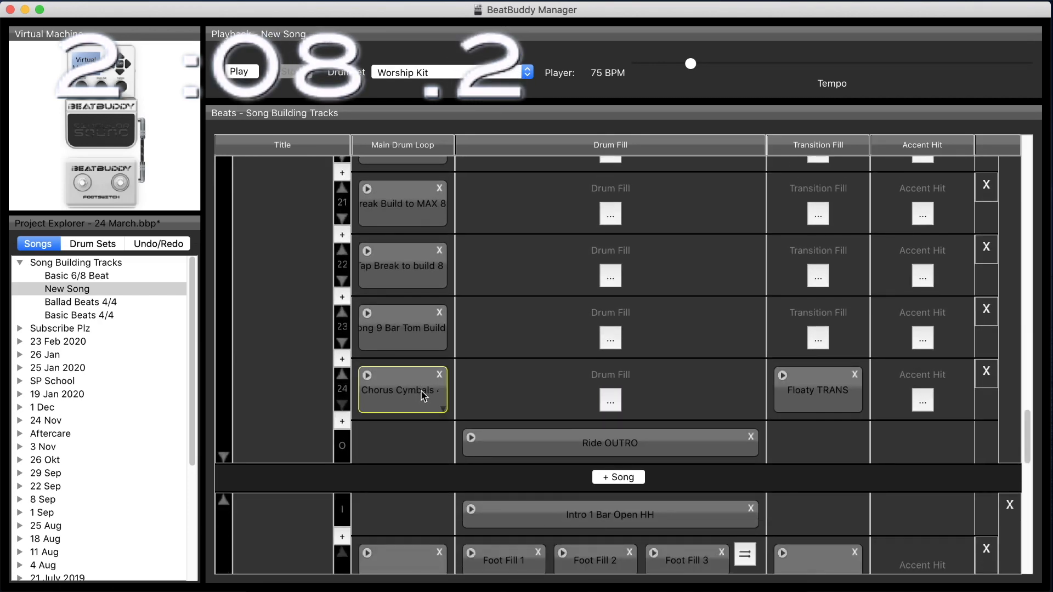
pyautogui.moveTo(1025, 437); pyautogui.dragTo(1015, 219)
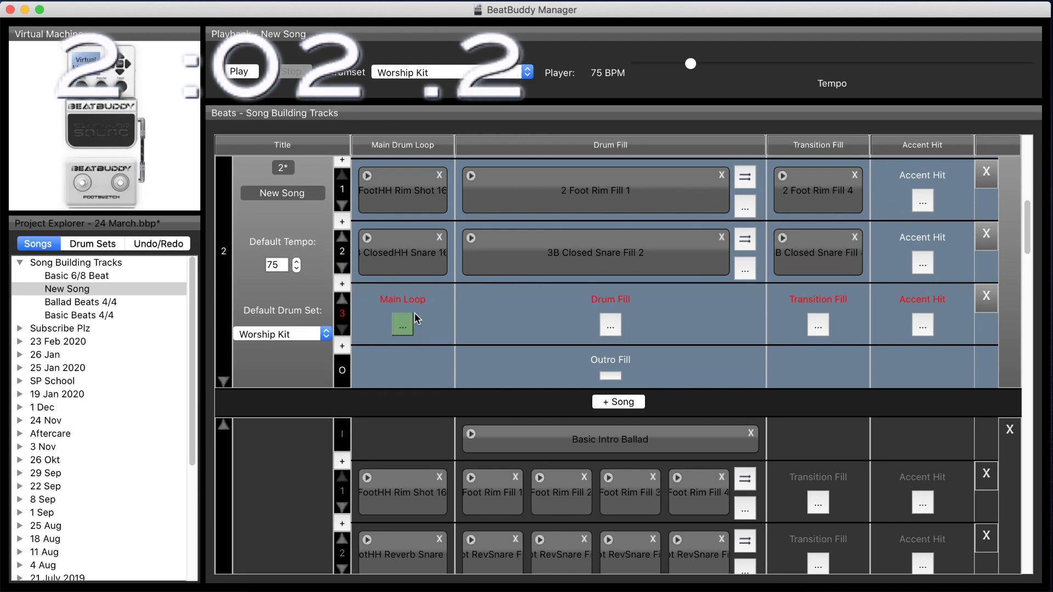
pyautogui.press('super+v')
# Copy Floaty TRANS from part 24 of Ballad Beats 4/4 into the transition fill of New Song's part 3
pyautogui.scroll(-1, 515, 347)
pyautogui.moveTo(1028, 251); pyautogui.dragTo(1027, 455)
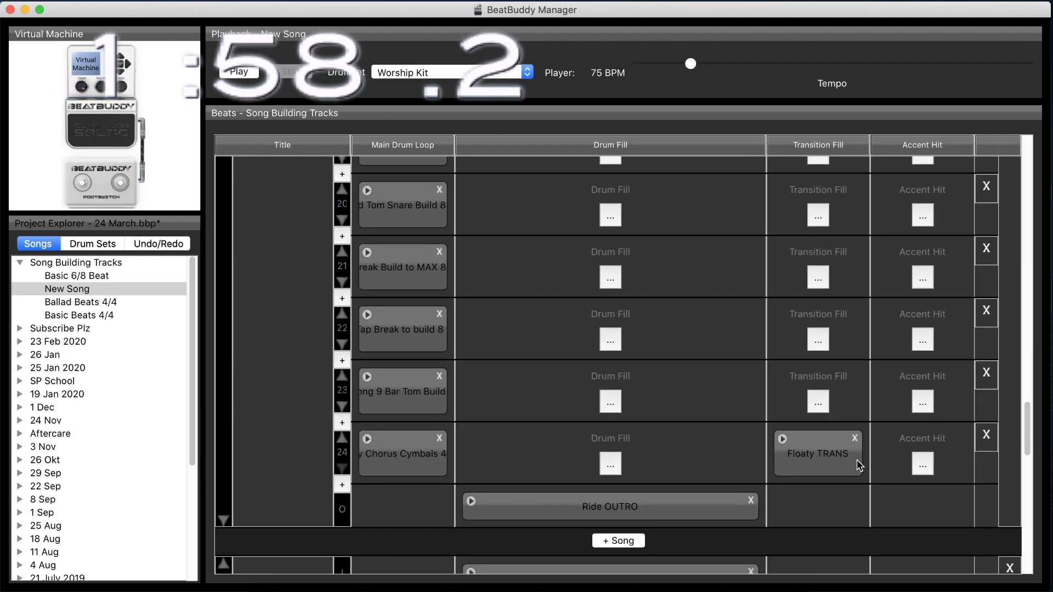
pyautogui.moveTo(1027, 437); pyautogui.dragTo(1021, 248)
pyautogui.press('super+v')
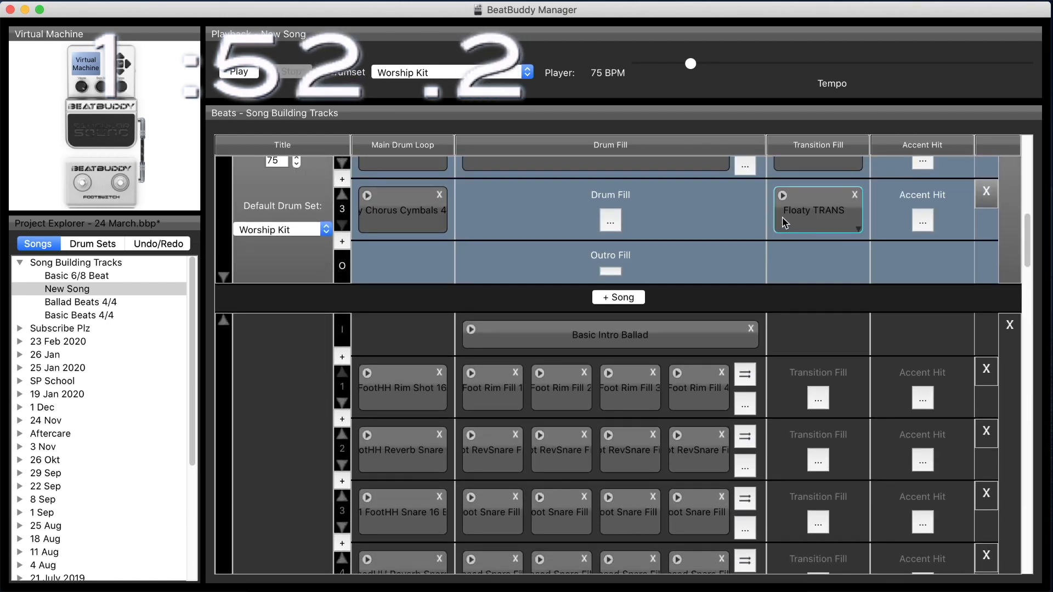
# Add a fourth part to New Song and copy the ClosedHH Snare 16 loop from Ballad Beats part 10 into its main loop
pyautogui.scroll(3, 336, 245)
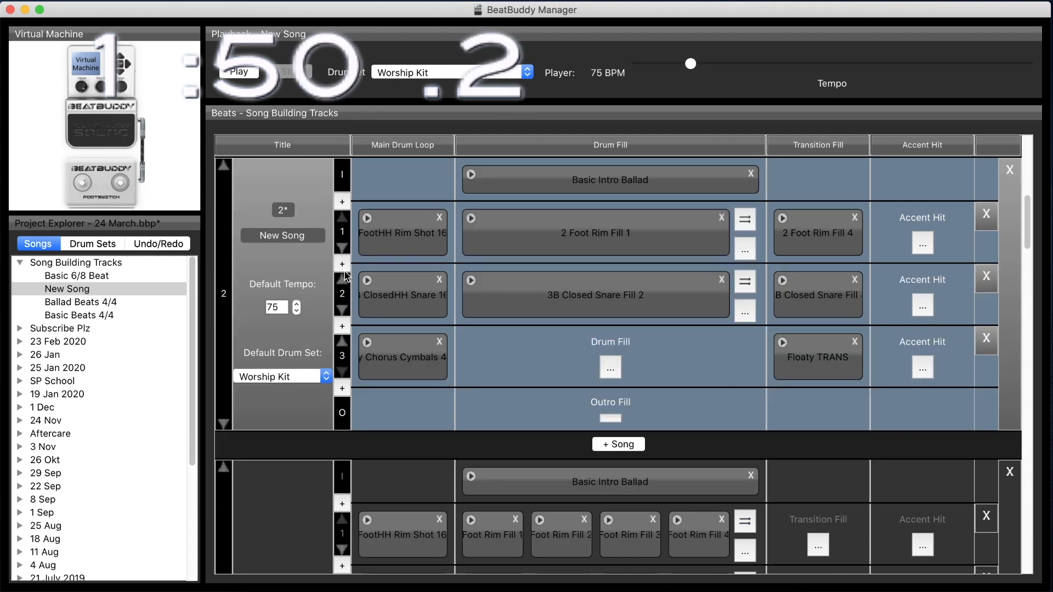
pyautogui.click(343, 389)
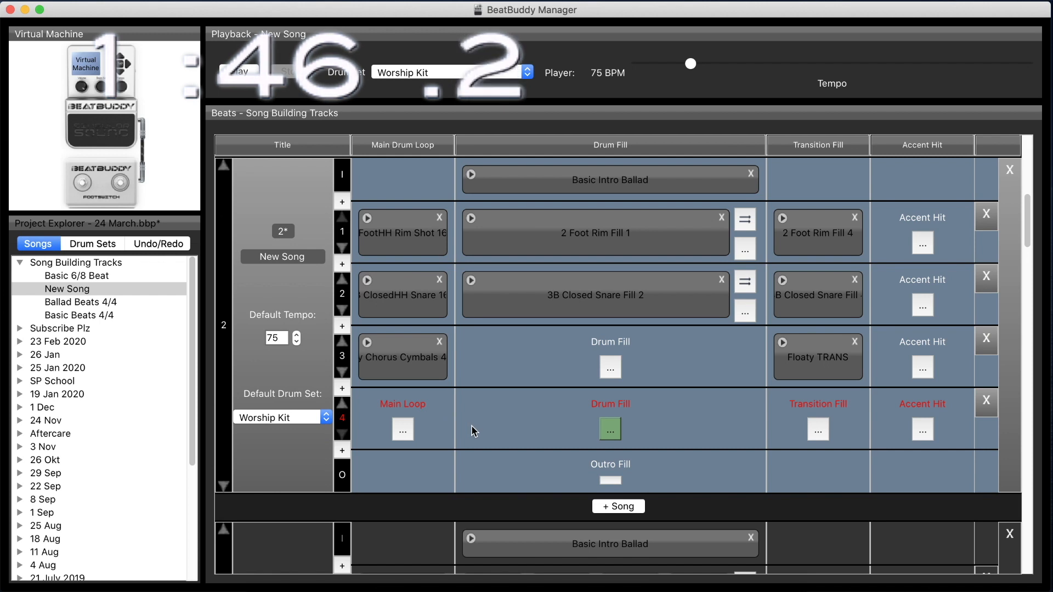
pyautogui.scroll(-5, 501, 420)
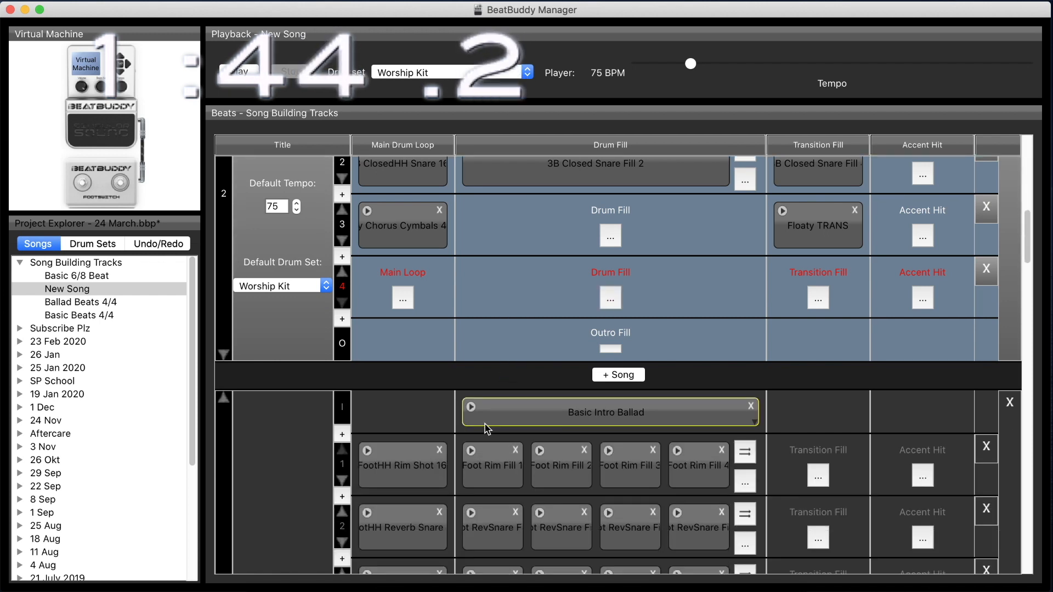
pyautogui.scroll(-15, 456, 410)
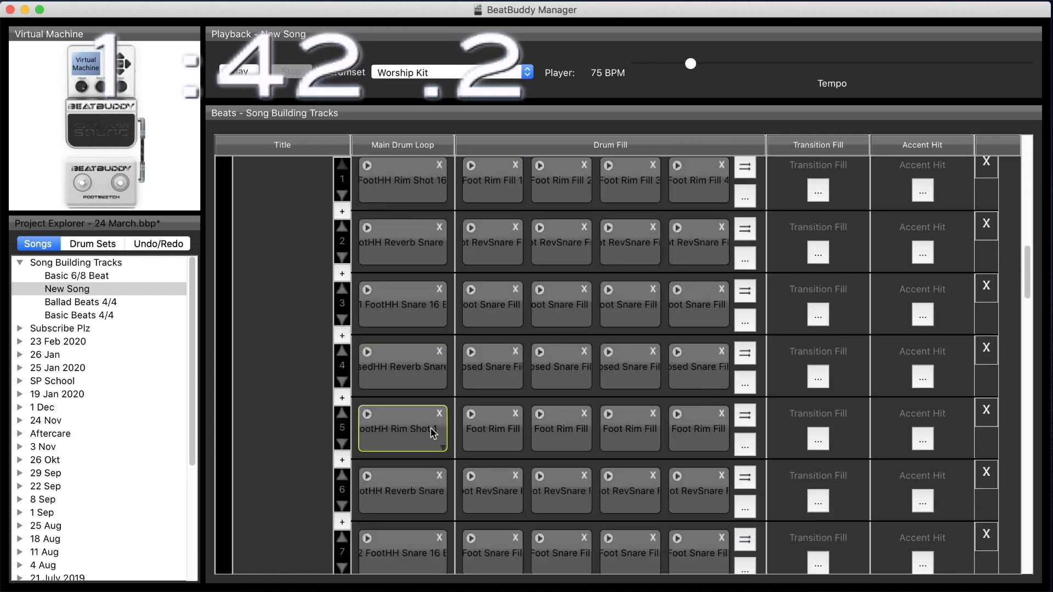
pyautogui.scroll(-4, 423, 446)
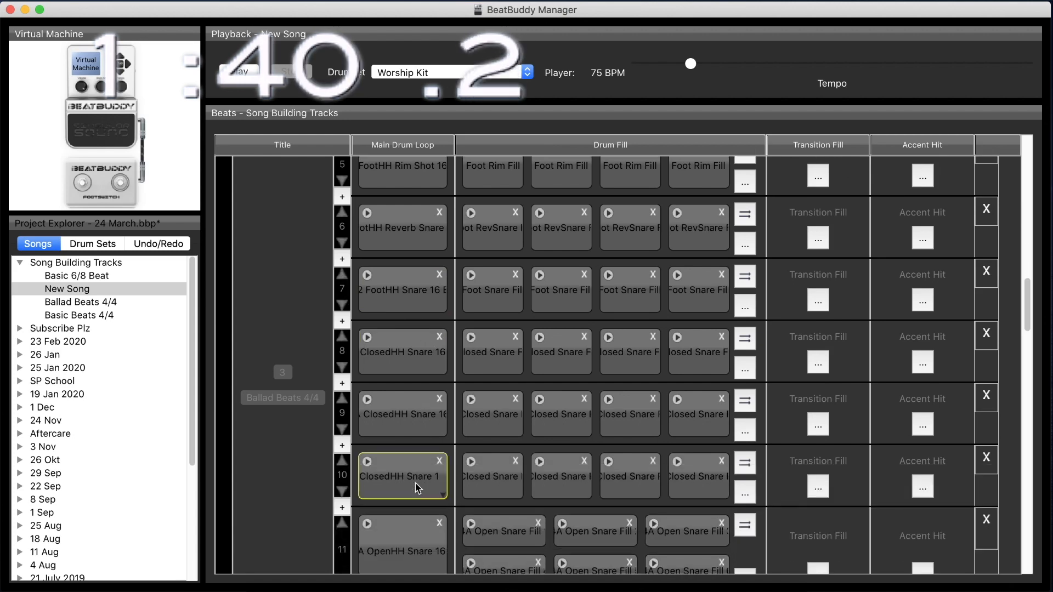
pyautogui.scroll(10, 1024, 325)
pyautogui.click(400, 301)
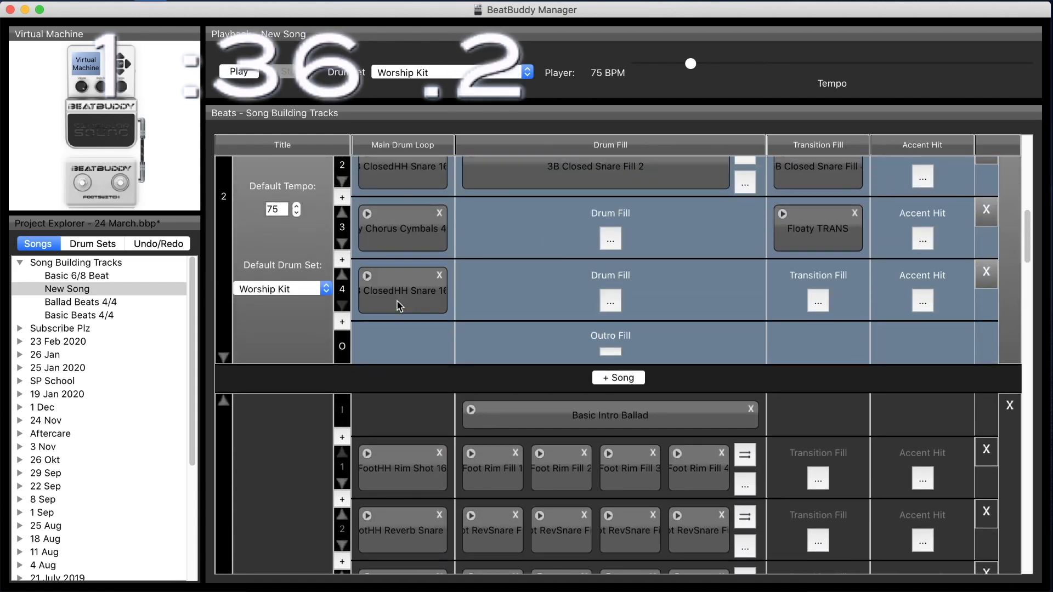
# Copy 3B Closed Snare Fill 3 from Ballad Beats part 10 into both the drum fill and transition fill of New Song's part 4
pyautogui.scroll(-1, 398, 303)
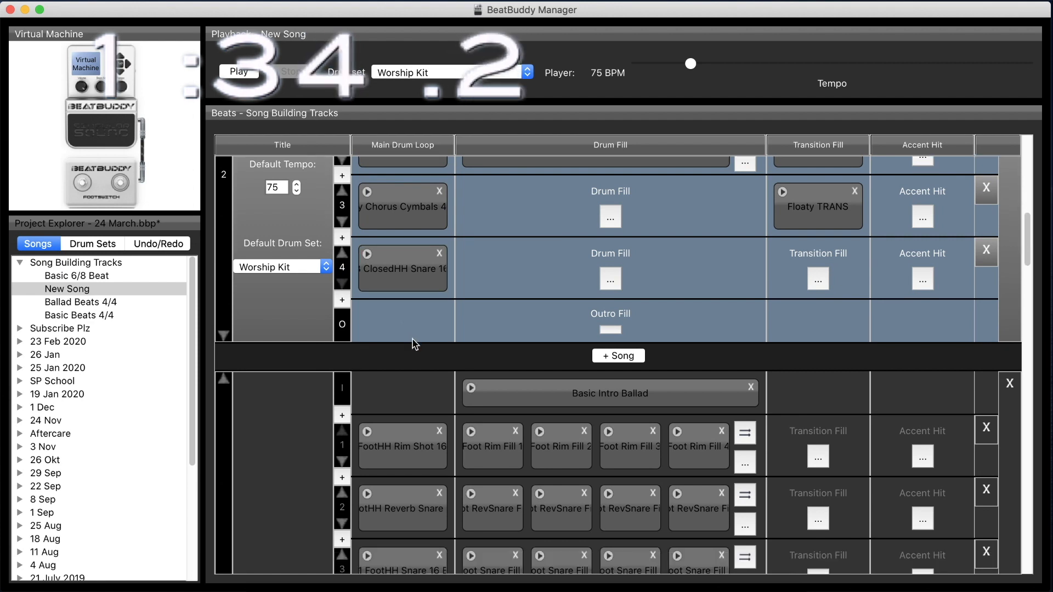
pyautogui.scroll(-12, 419, 346)
pyautogui.scroll(-13, 429, 413)
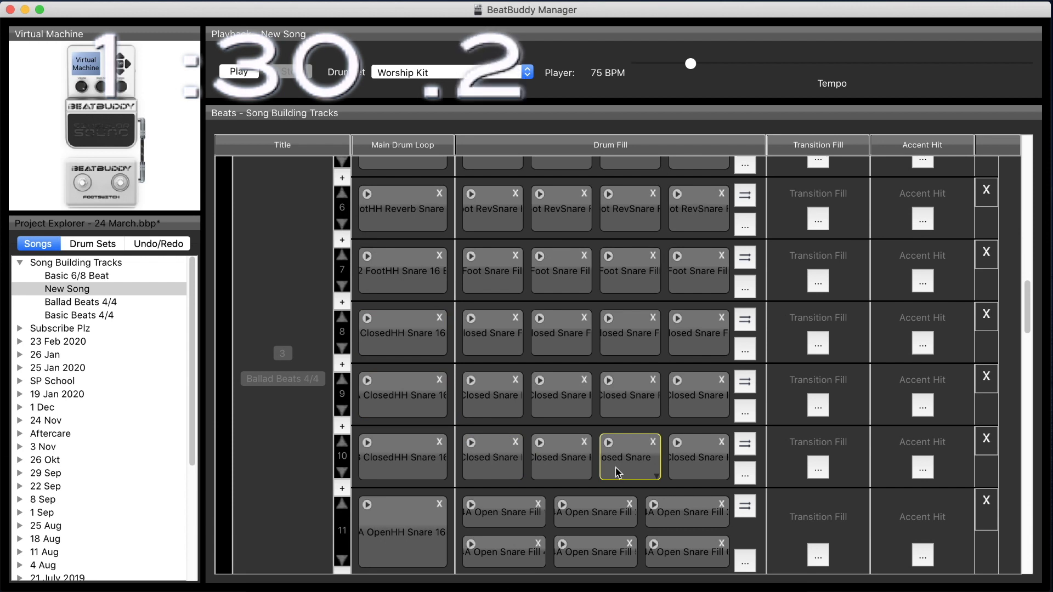
pyautogui.scroll(-15, 616, 466)
pyautogui.scroll(10, 640, 463)
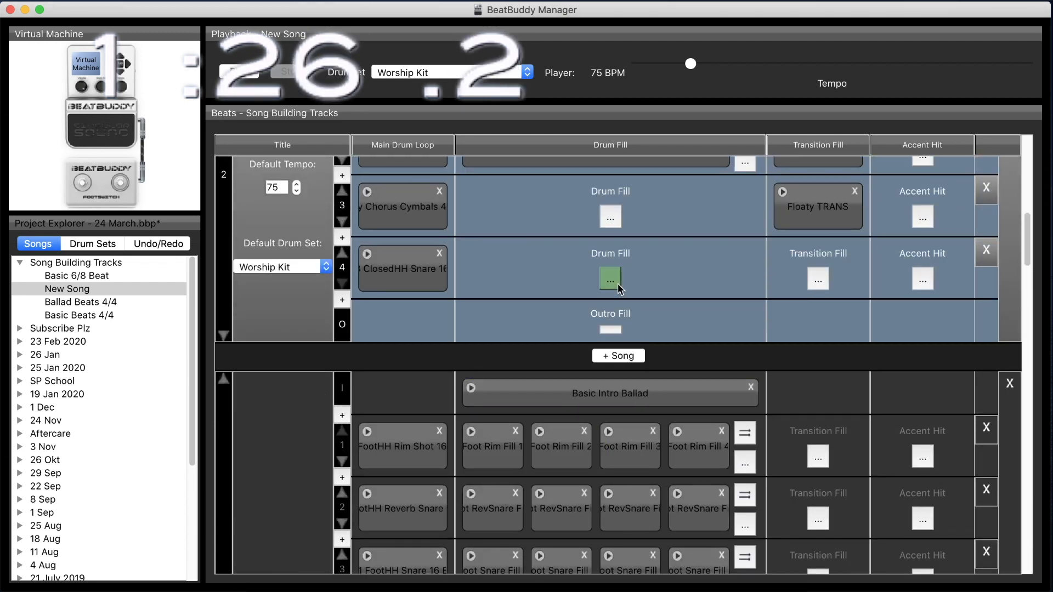
pyautogui.click(617, 284)
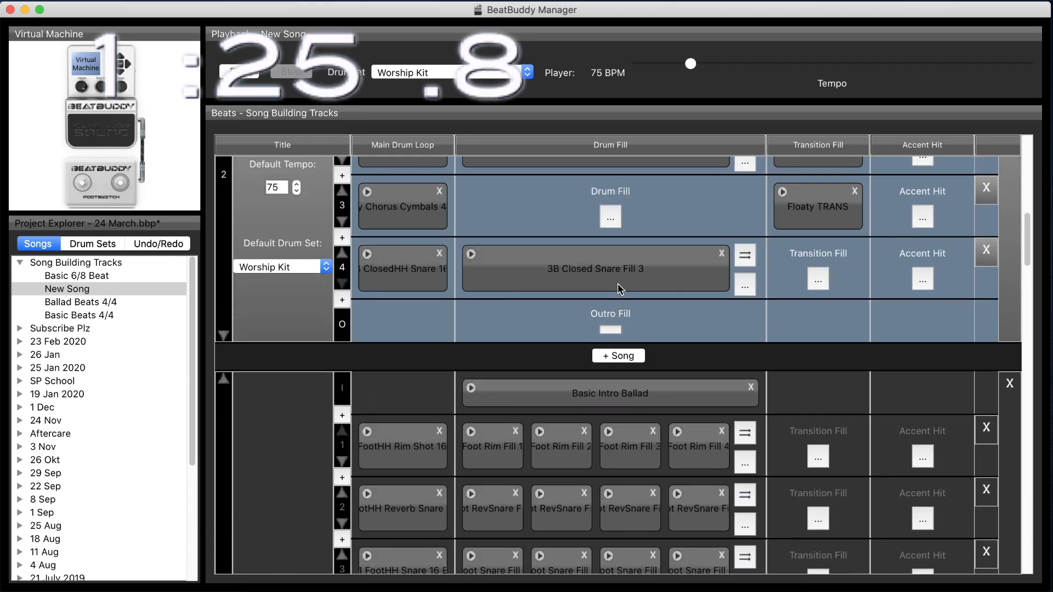
pyautogui.click(808, 284)
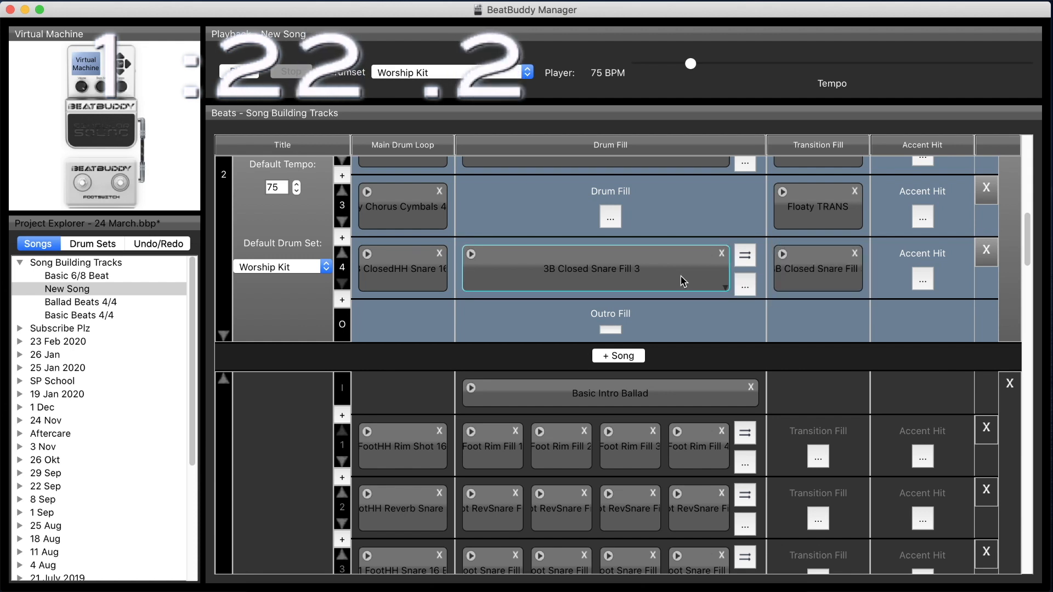
# Add a fifth part to New Song and copy the 5B Ride Snare 16 loop from Ballad Beats part 14 into its main loop
pyautogui.click(349, 301)
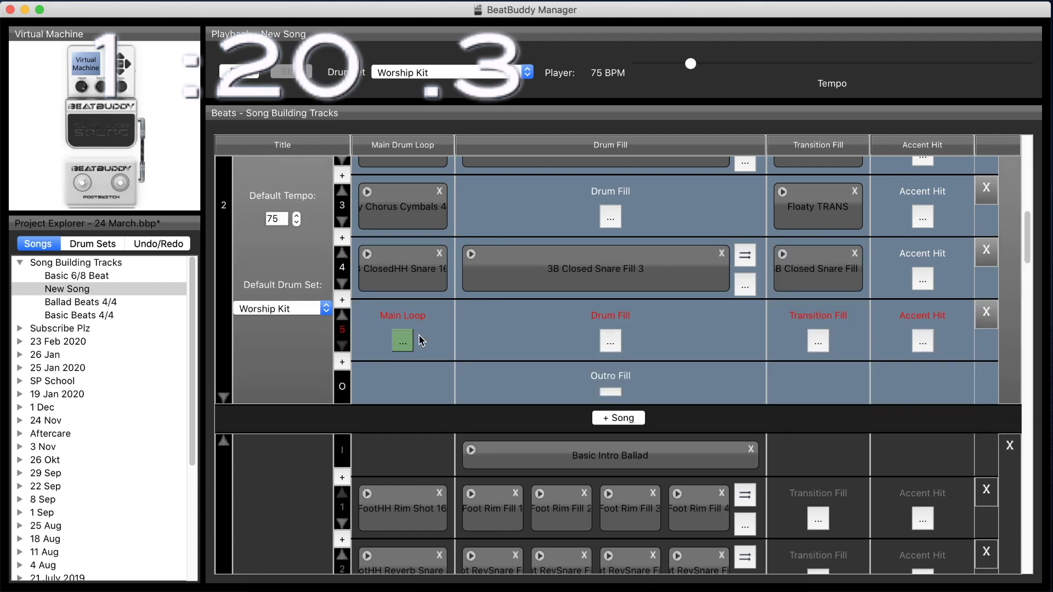
pyautogui.scroll(-10, 453, 336)
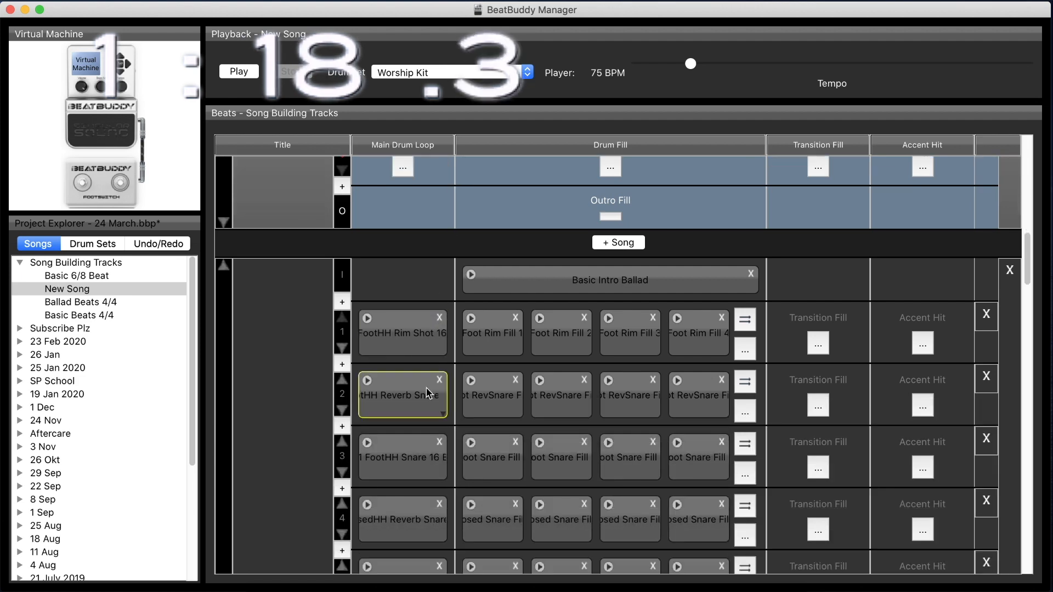
pyautogui.scroll(-10, 420, 422)
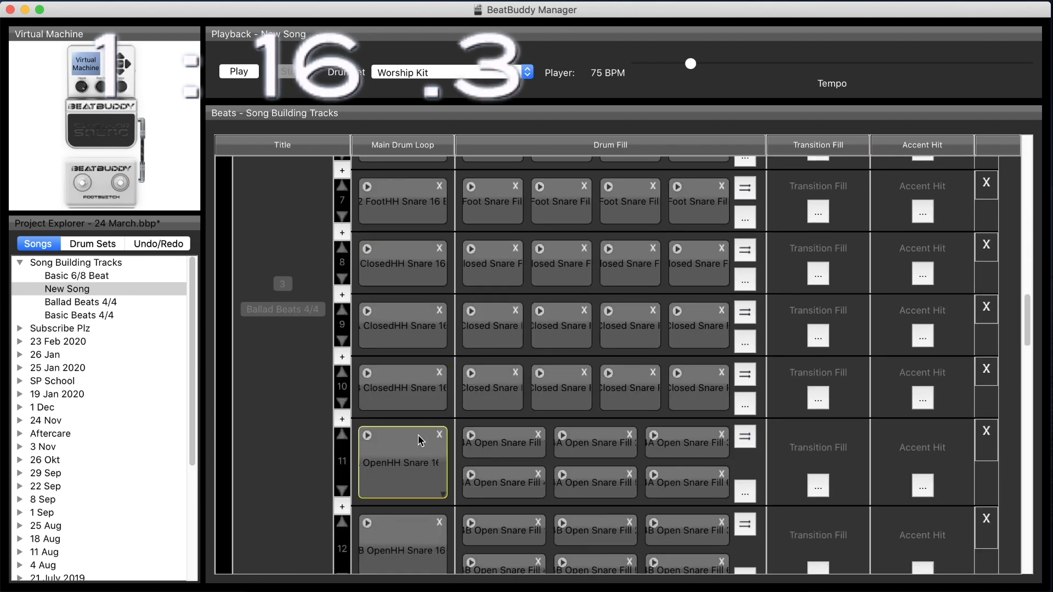
pyautogui.scroll(-1, 418, 447)
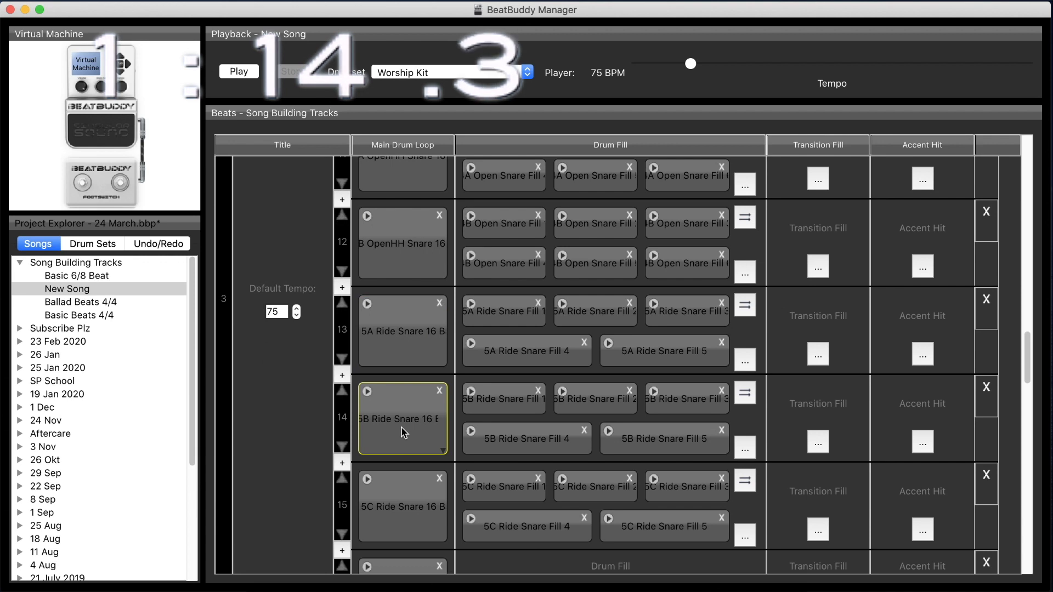
pyautogui.scroll(7, 403, 433)
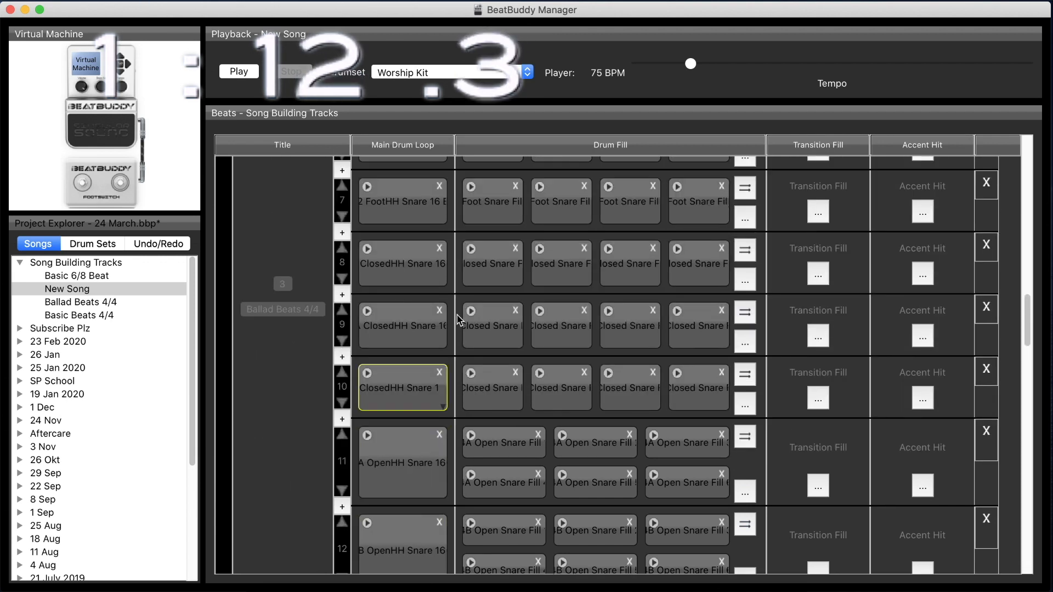
pyautogui.scroll(6, 460, 321)
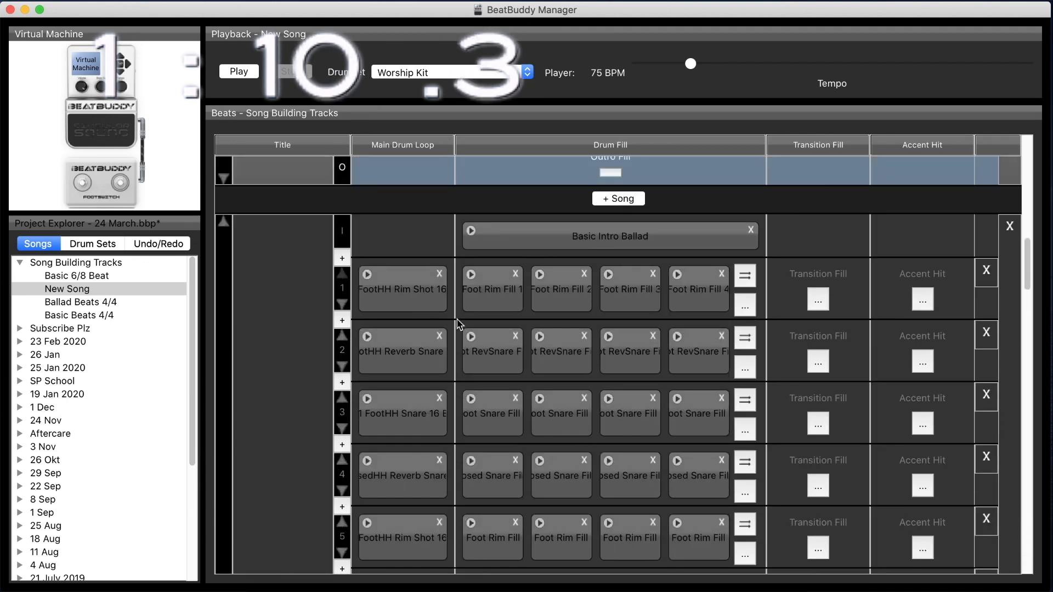
pyautogui.moveTo(401, 254); pyautogui.dragTo(401, 254)
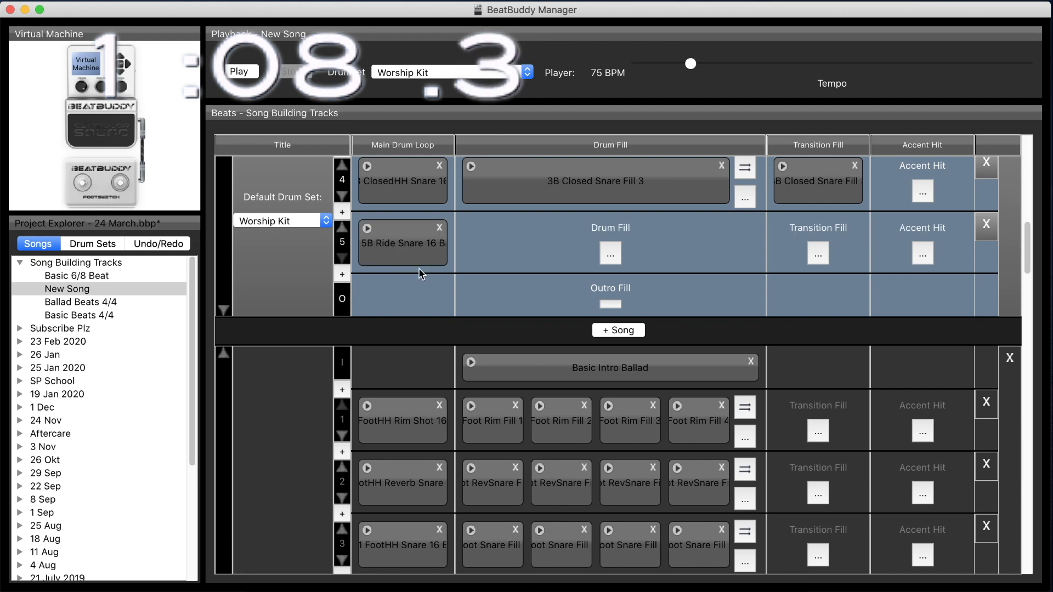
# Copy 5B Ride Snare Fill 3 from part 14 of Ballad Beats 4/4 into the drum fill of New Song's part 5
pyautogui.scroll(-7, 526, 384)
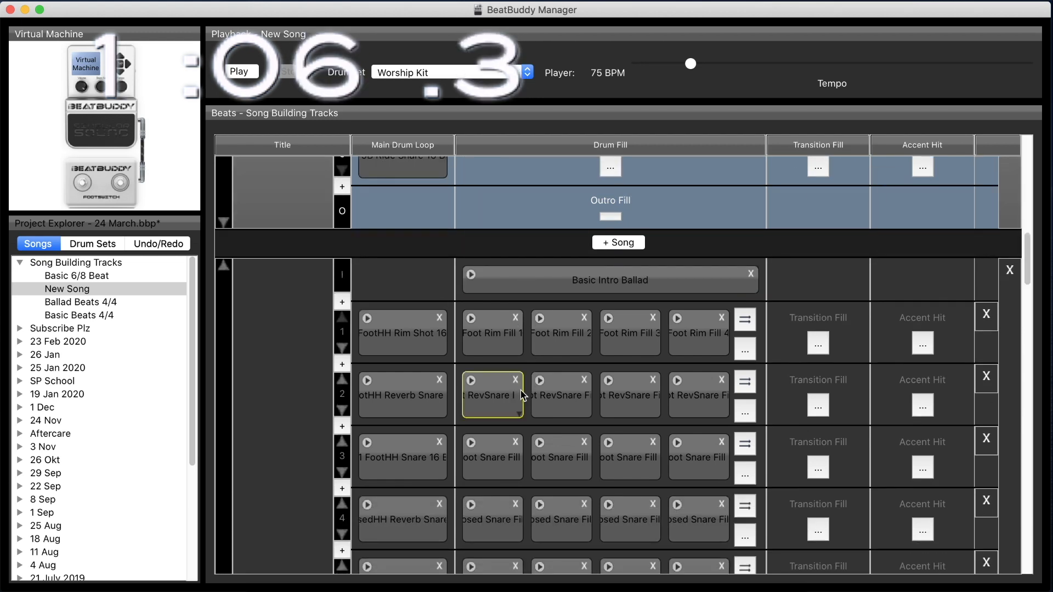
pyautogui.scroll(-15, 526, 428)
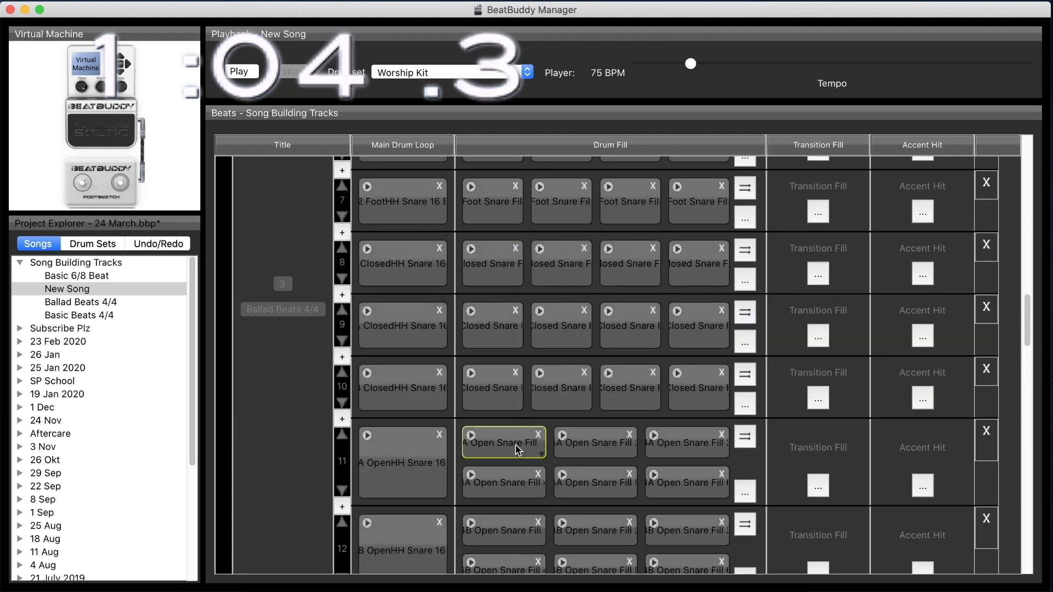
pyautogui.scroll(-6, 516, 462)
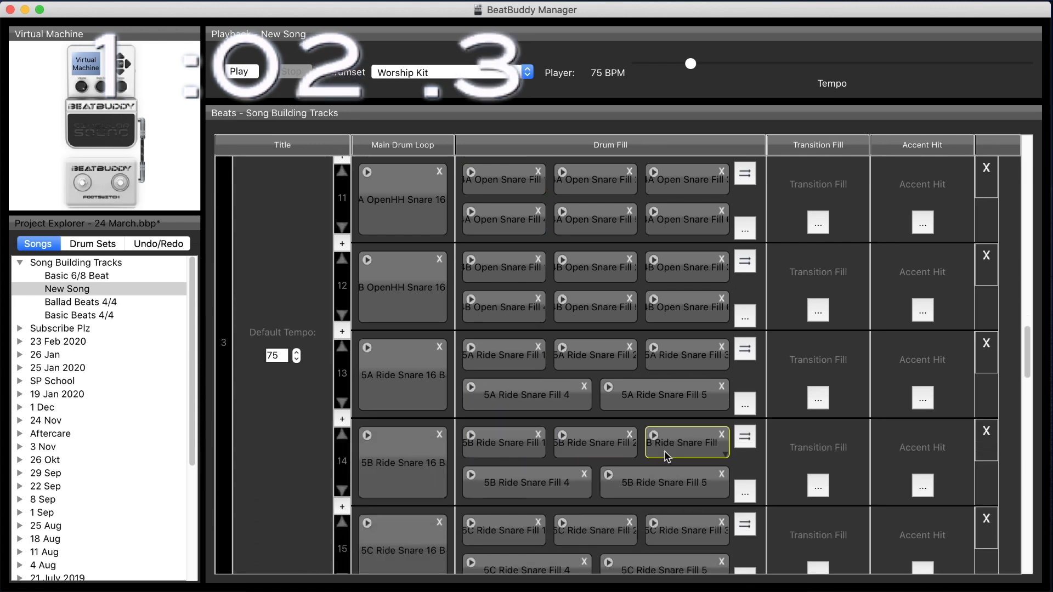
pyautogui.scroll(15, 690, 453)
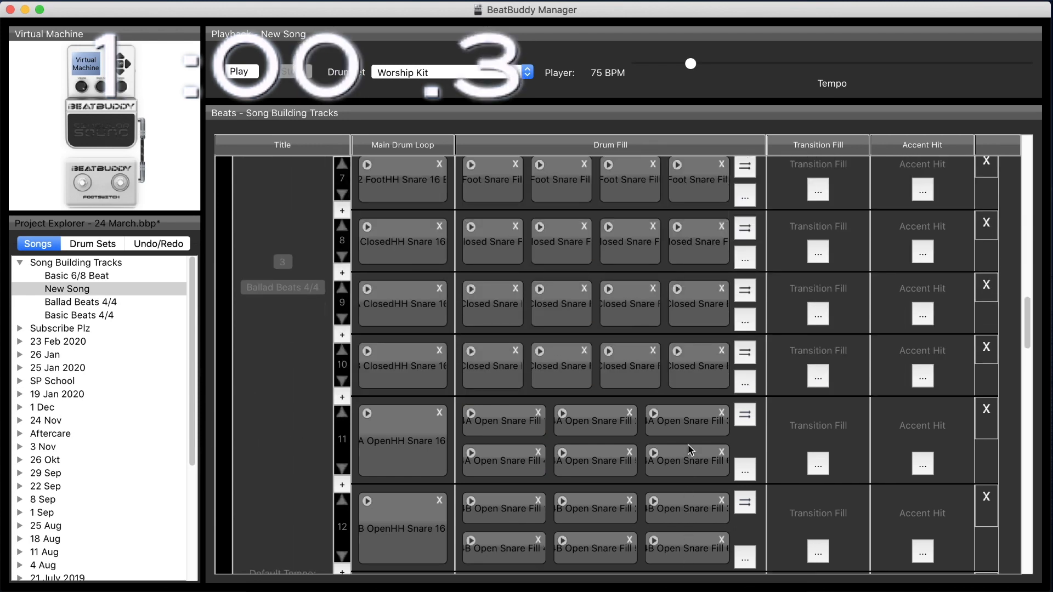
pyautogui.scroll(5, 689, 448)
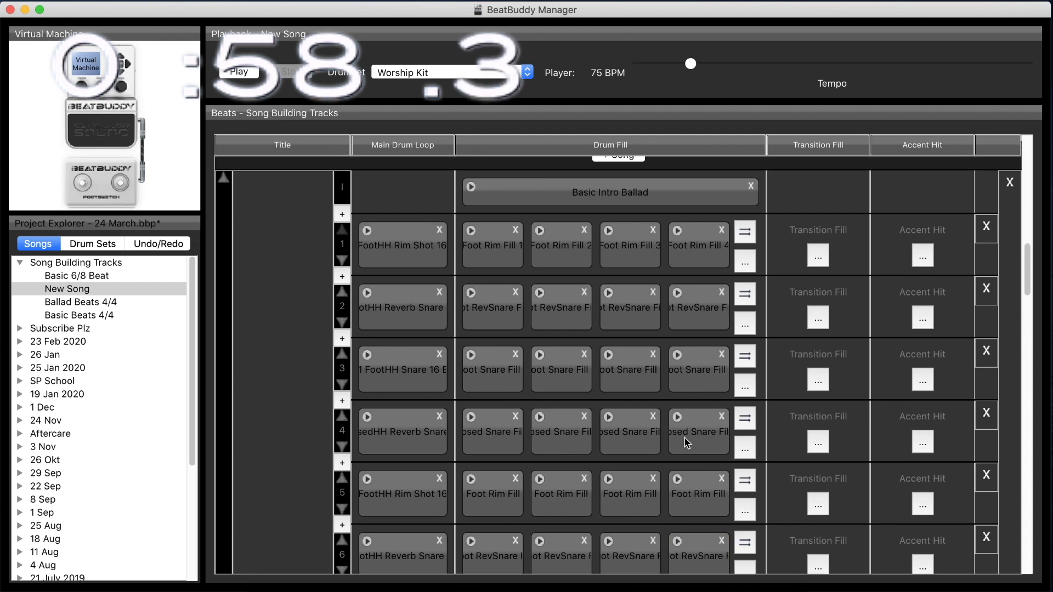
# Copy 5B Ride Snare Fill 5 from part 14 of Ballad Beats 4/4 into the transition fill of New Song's part 5
pyautogui.scroll(-12, 603, 439)
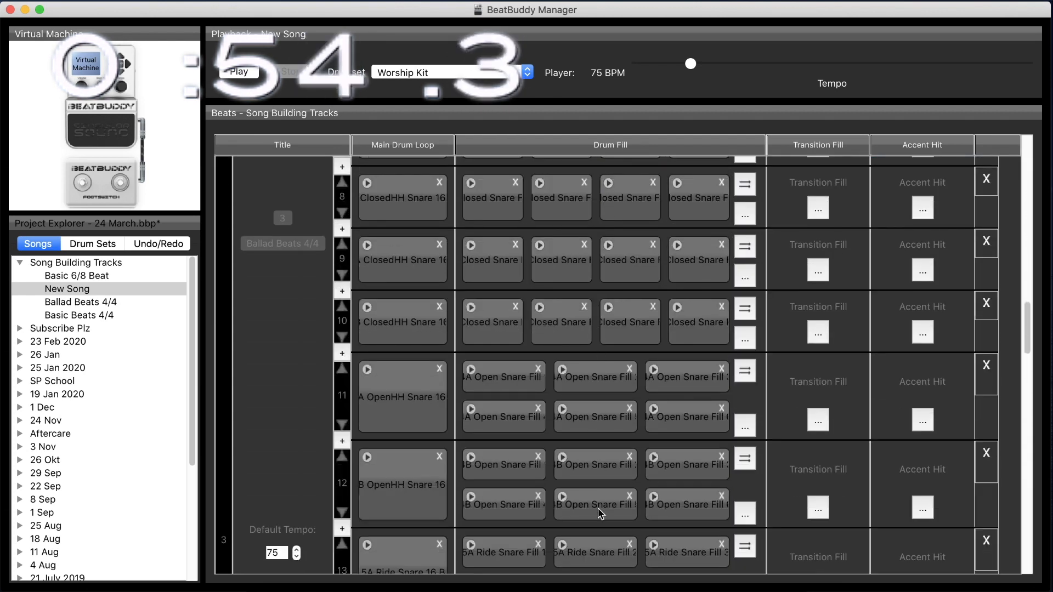
pyautogui.scroll(-10, 600, 512)
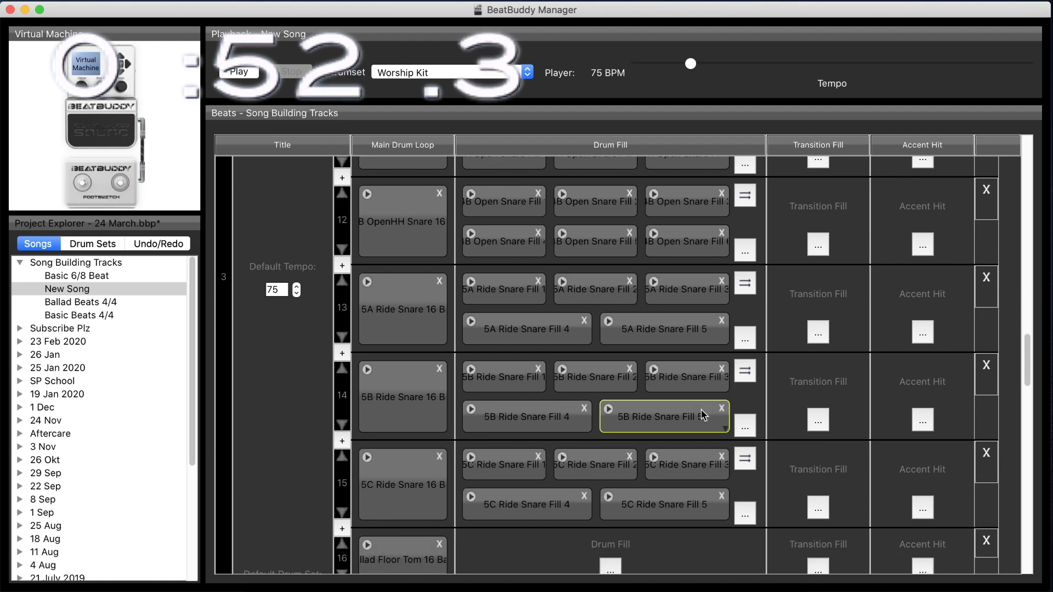
pyautogui.scroll(10, 697, 416)
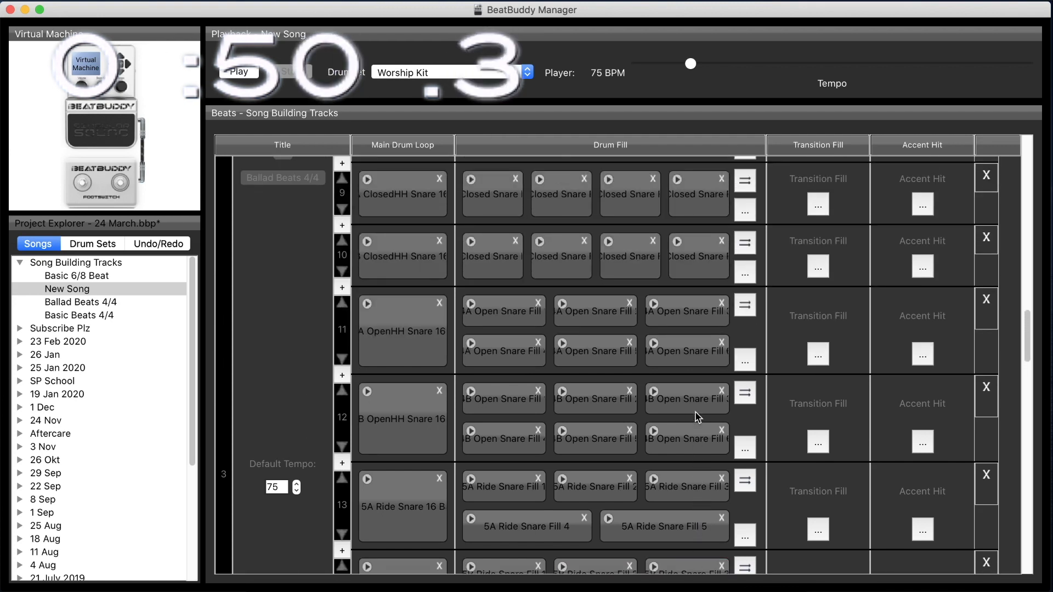
pyautogui.scroll(12, 697, 415)
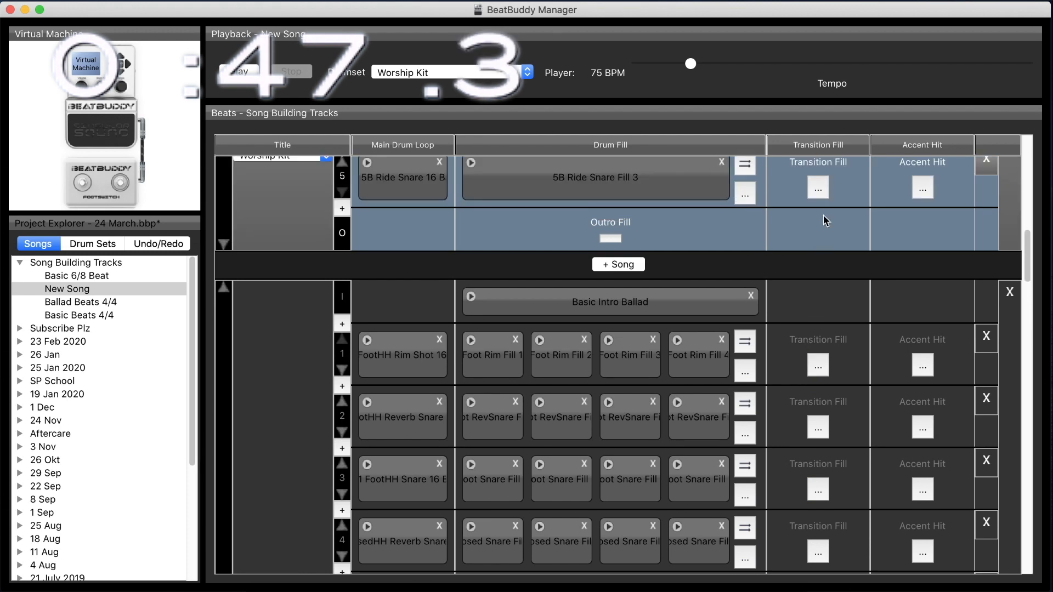
pyautogui.click(818, 188)
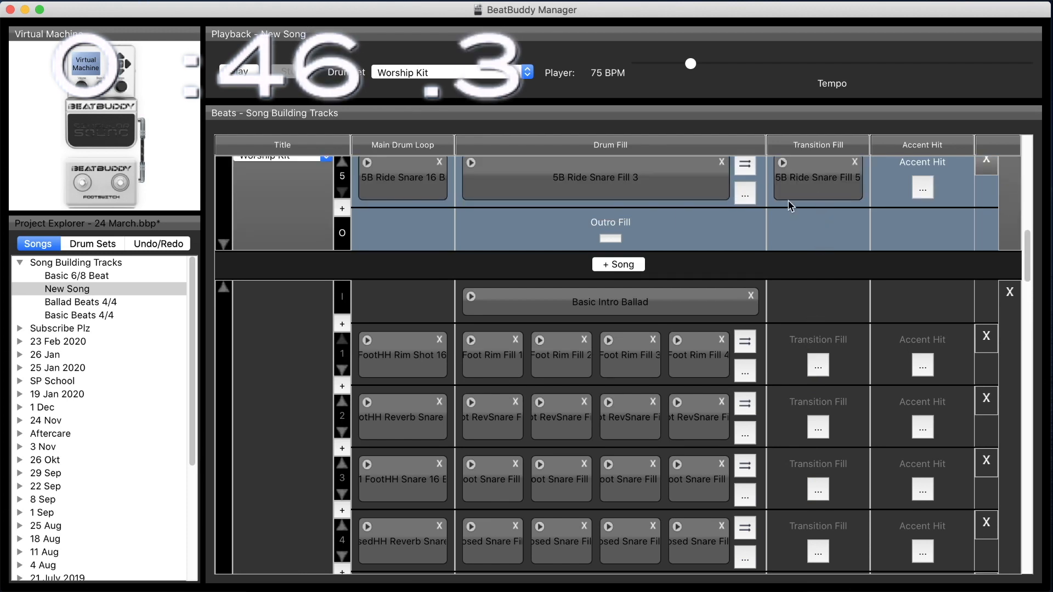
# Add a sixth part to New Song and copy the Tap Break to build 8 loop from Ballad Beats part 22 into its main loop
pyautogui.click(342, 208)
pyautogui.scroll(-9, 349, 329)
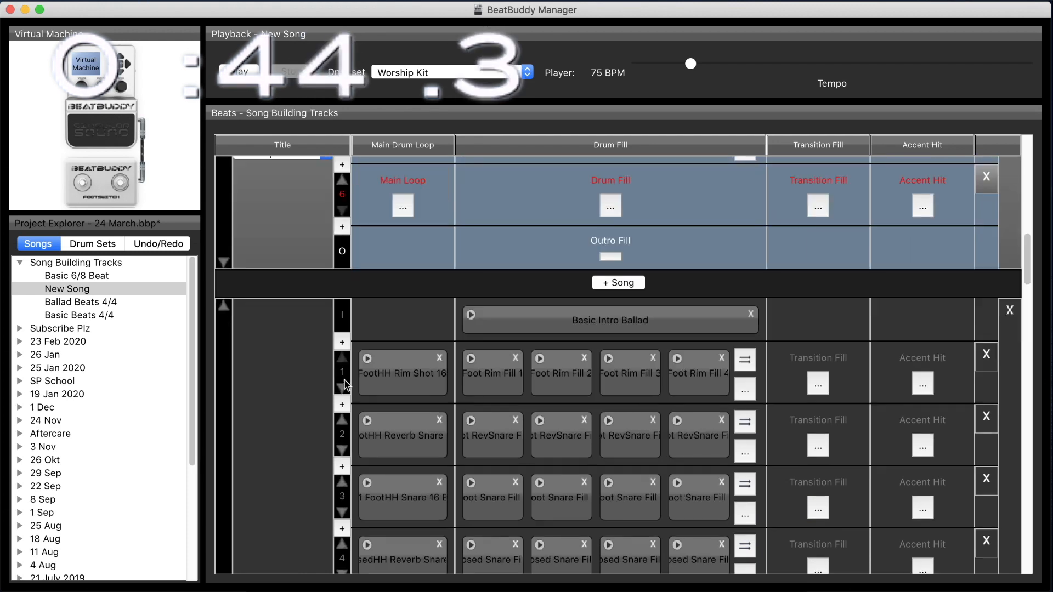
pyautogui.scroll(-5, 349, 430)
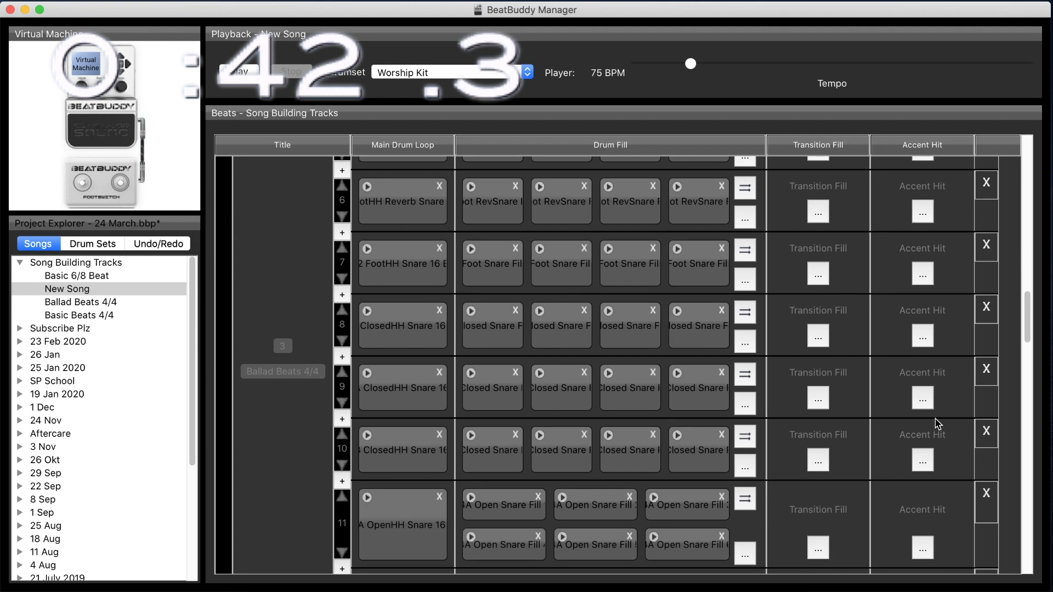
pyautogui.moveTo(1031, 333); pyautogui.dragTo(1025, 436)
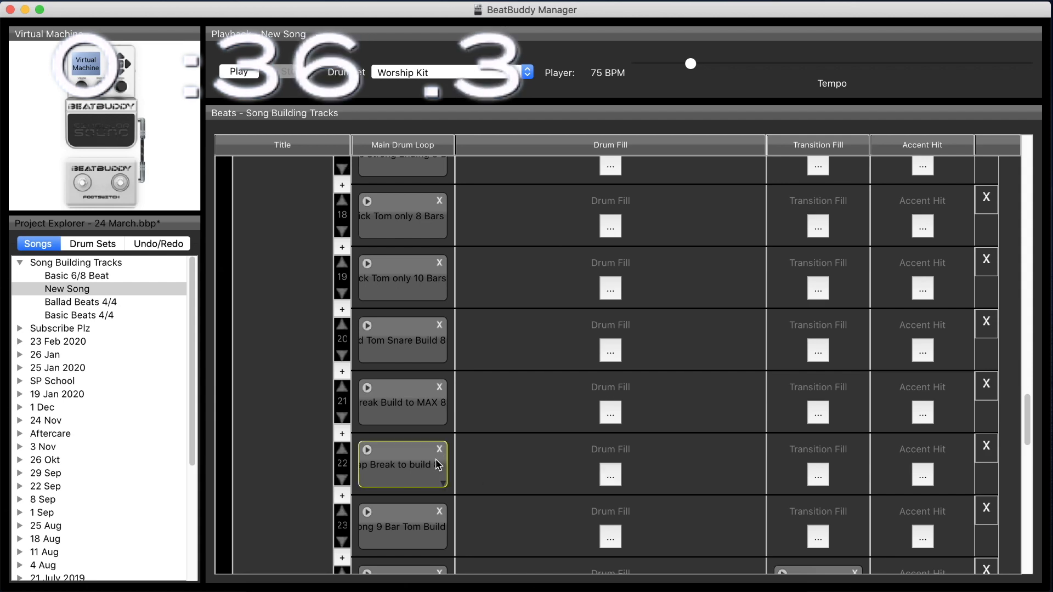
pyautogui.moveTo(438, 465); pyautogui.dragTo(552, 465)
pyautogui.moveTo(1027, 433); pyautogui.dragTo(1035, 271)
pyautogui.click(408, 255)
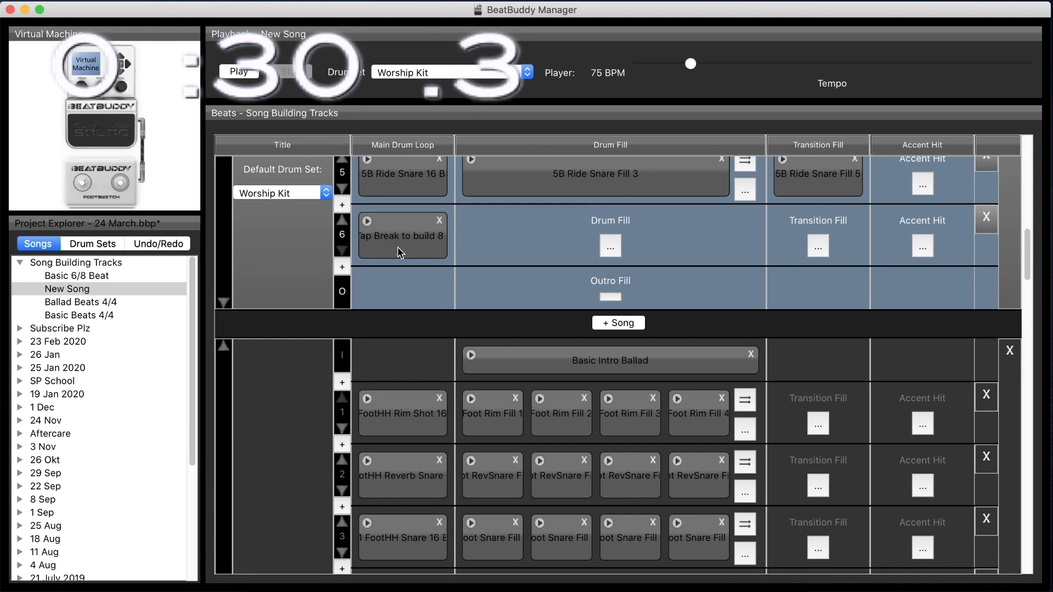
# Add a seventh part to New Song and copy the 5C Ride Snare 16 loop from Ballad Beats part 15 into its main loop
pyautogui.click(344, 267)
pyautogui.scroll(-10, 388, 312)
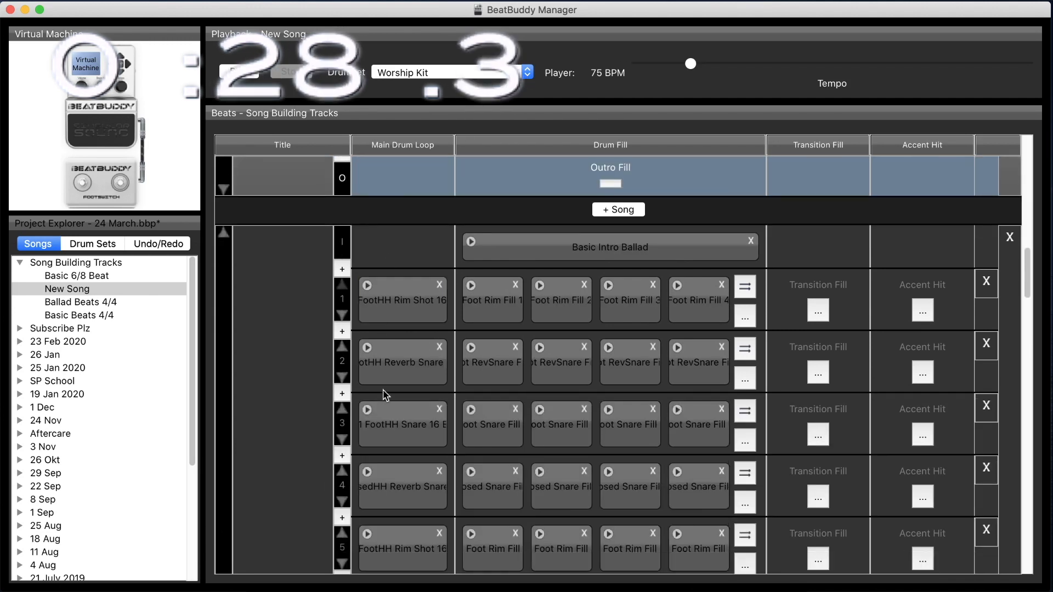
pyautogui.scroll(-15, 430, 463)
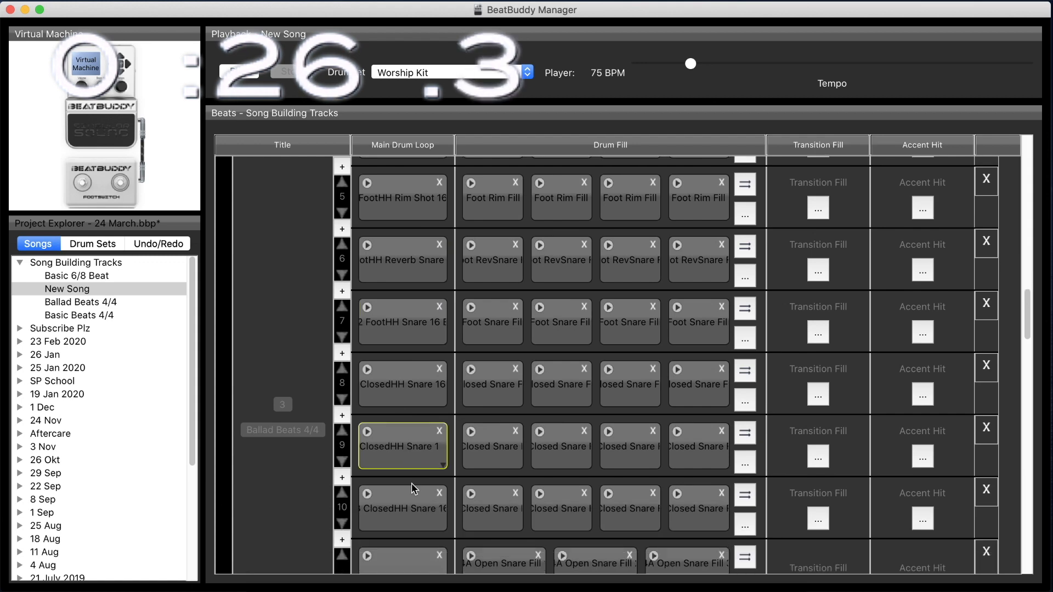
pyautogui.scroll(-12, 411, 455)
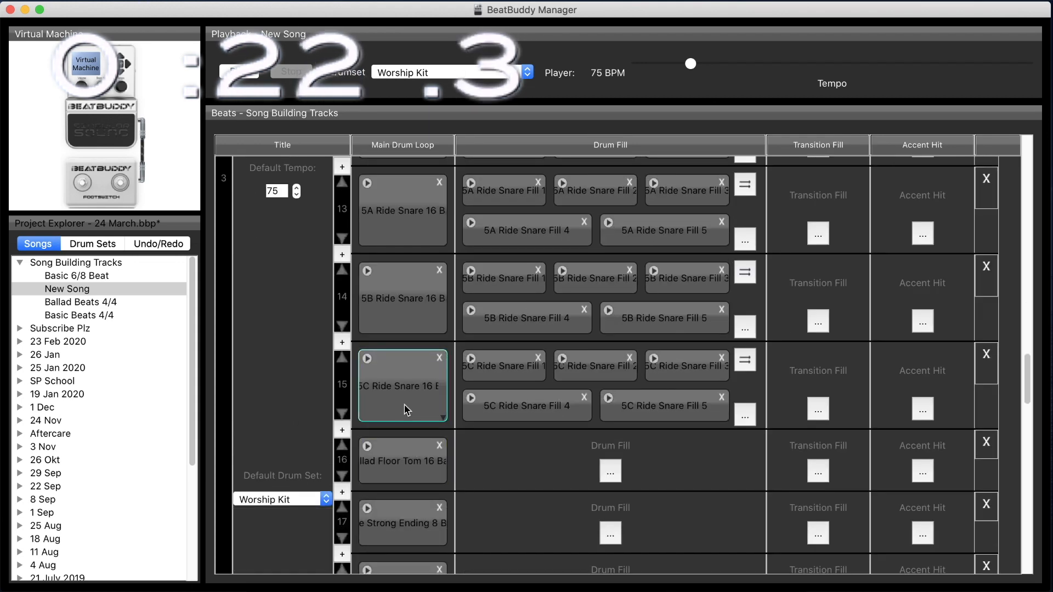
pyautogui.scroll(8, 406, 411)
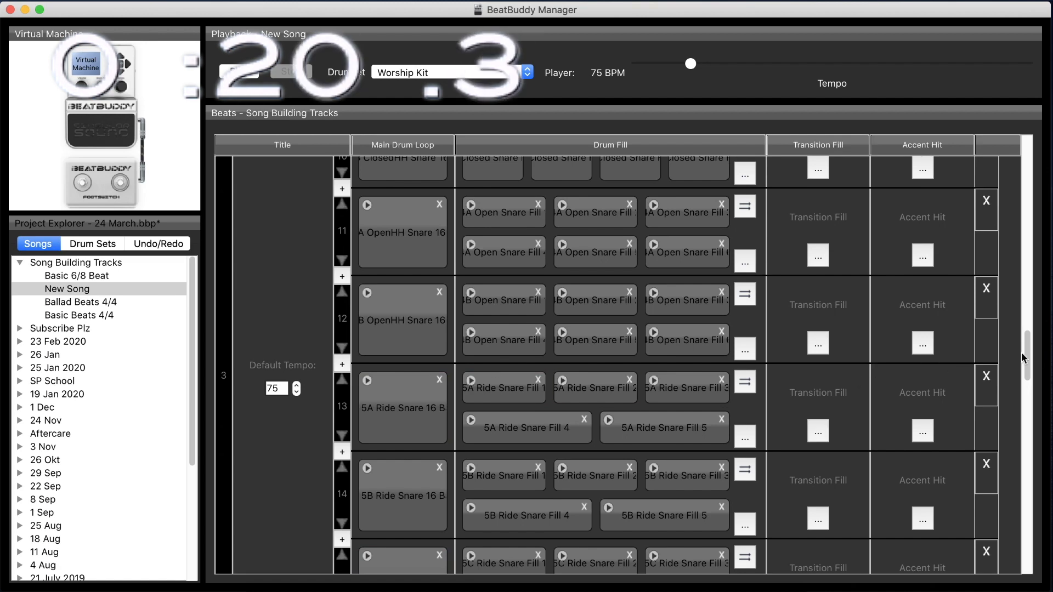
pyautogui.moveTo(1027, 358); pyautogui.dragTo(1028, 264)
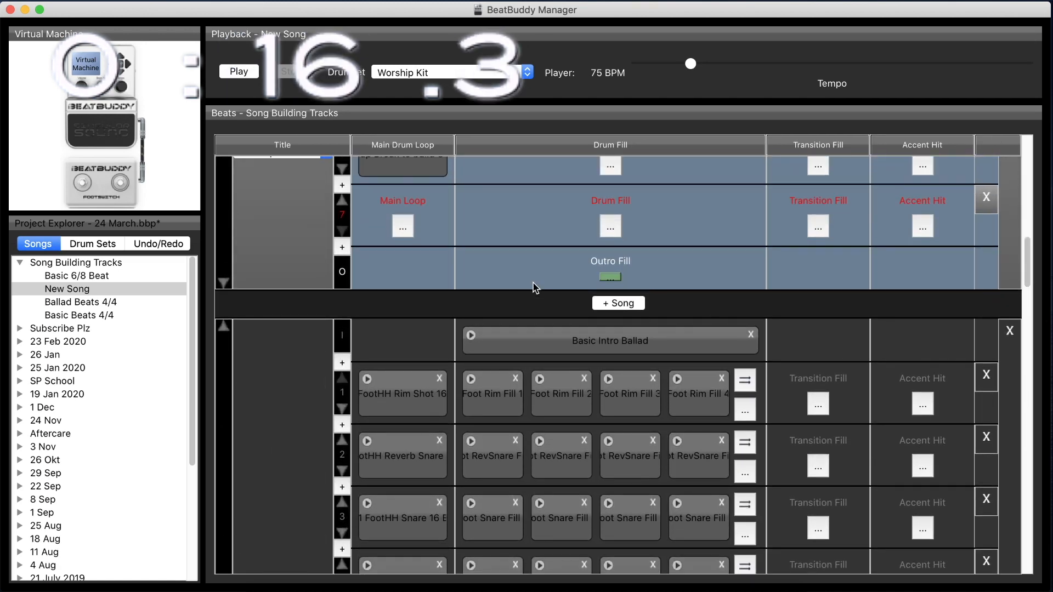
pyautogui.click(411, 227)
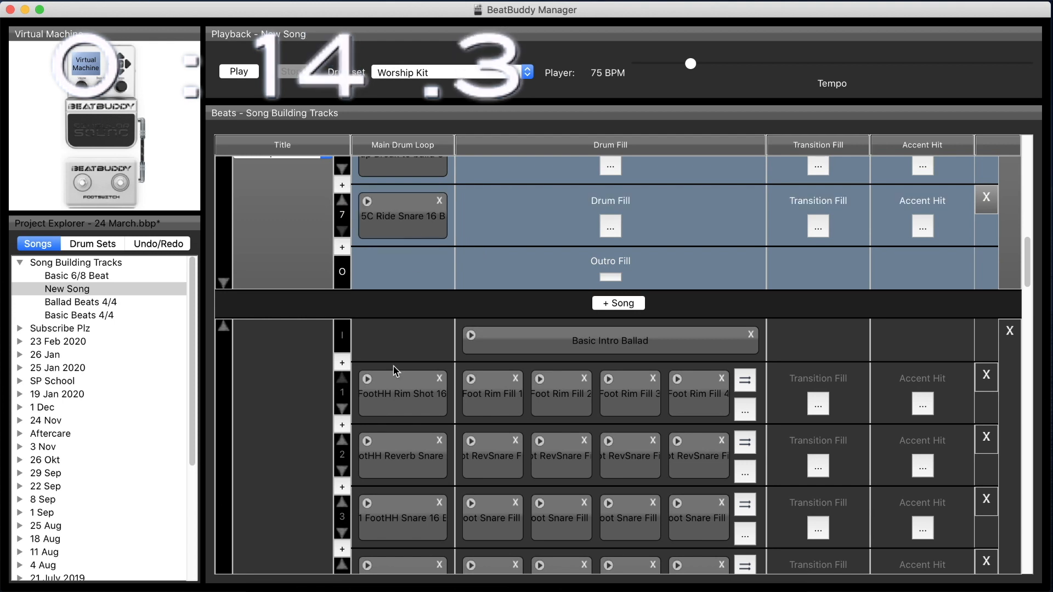
# Copy the Ride OUTRO from the end of Ballad Beats 4/4 into New Song's outro fill
pyautogui.scroll(-2, 384, 414)
pyautogui.scroll(-10, 387, 416)
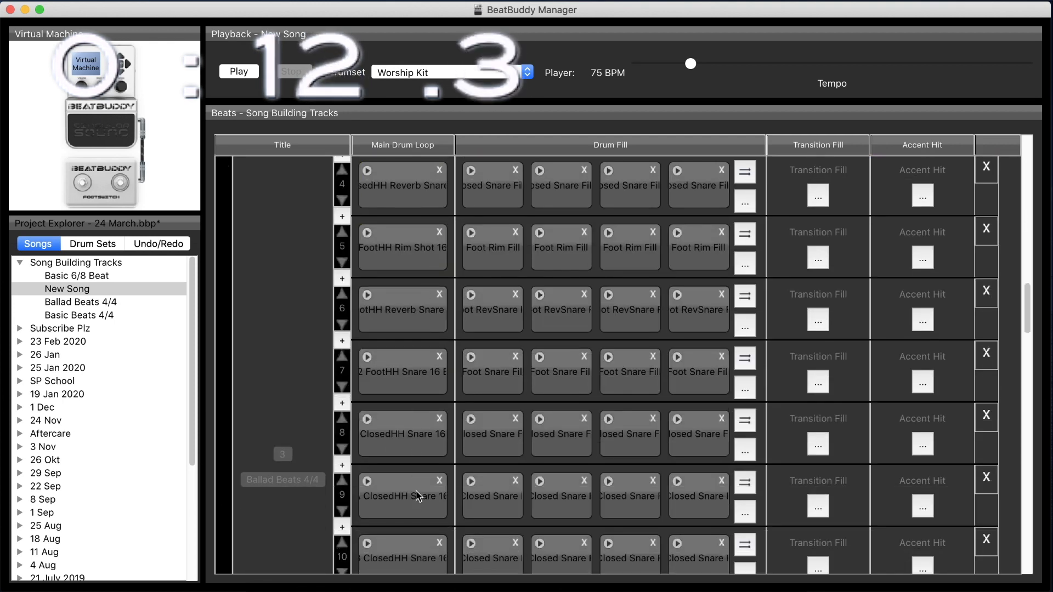
pyautogui.scroll(-8, 527, 529)
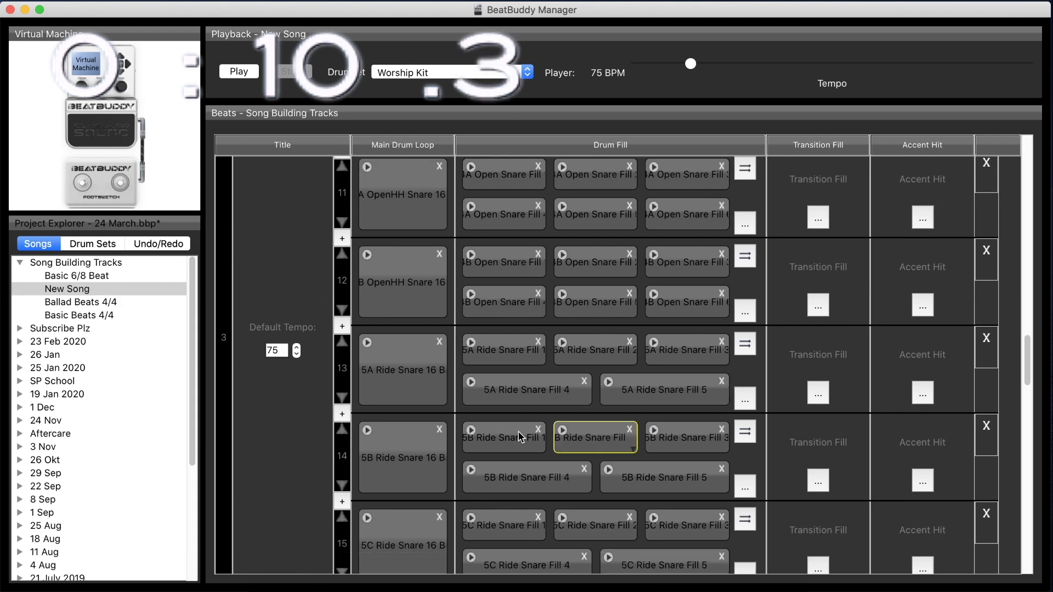
pyautogui.scroll(-10, 518, 477)
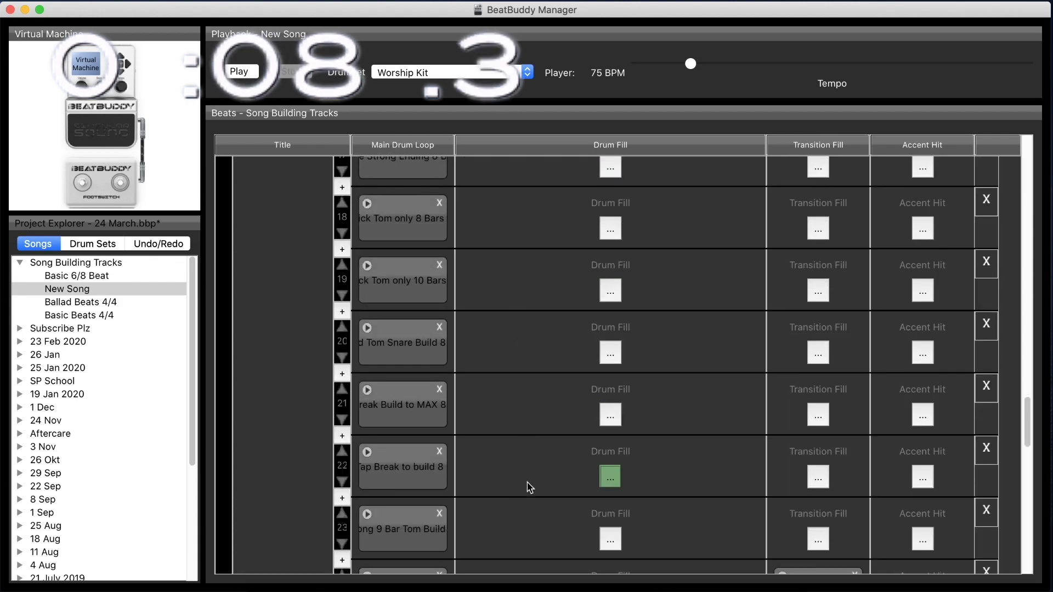
pyautogui.scroll(-3, 535, 488)
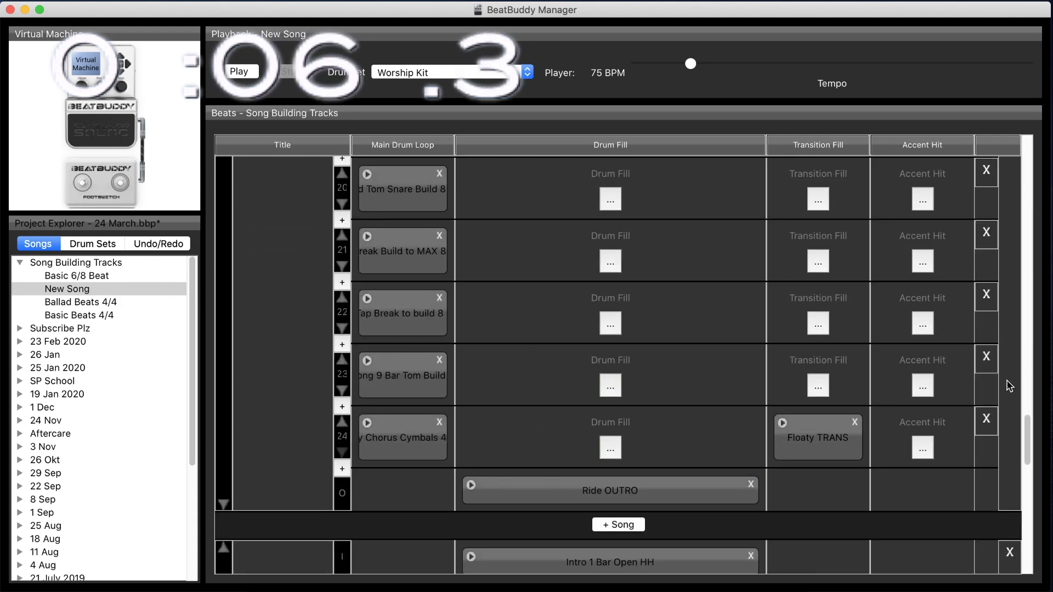
pyautogui.moveTo(1030, 434); pyautogui.dragTo(1029, 238)
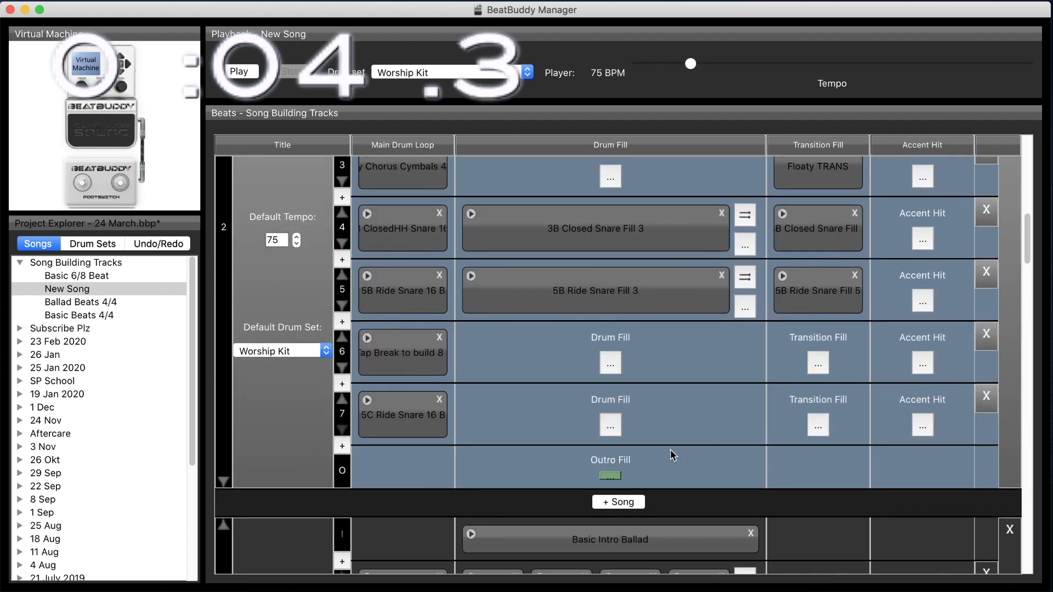
pyautogui.moveTo(607, 475); pyautogui.dragTo(607, 473)
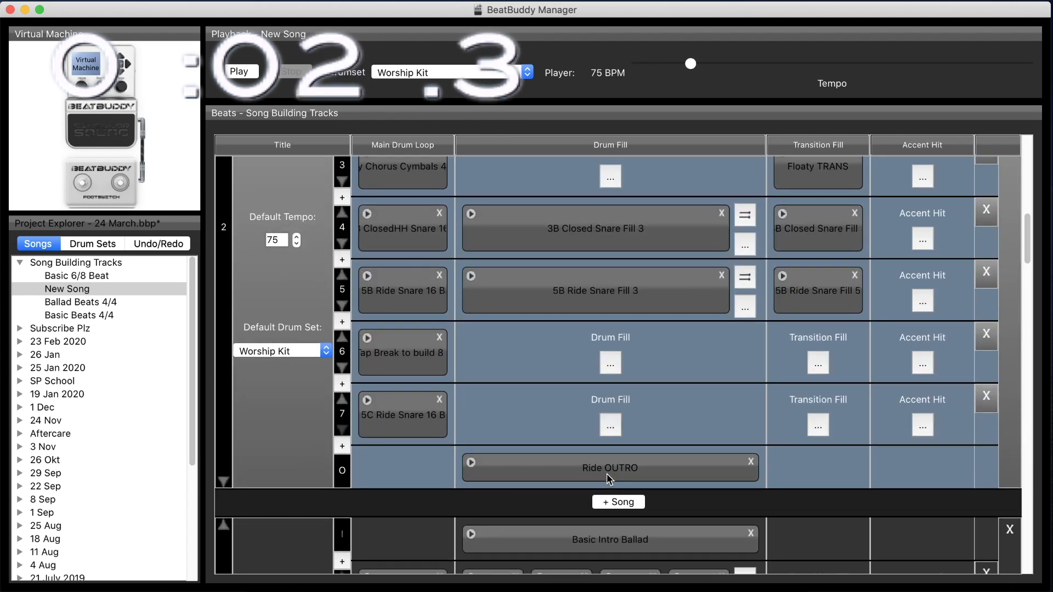
# Review New Song's intro, main loops, drum fills, transition fills and outro part by part
pyautogui.scroll(5, 565, 351)
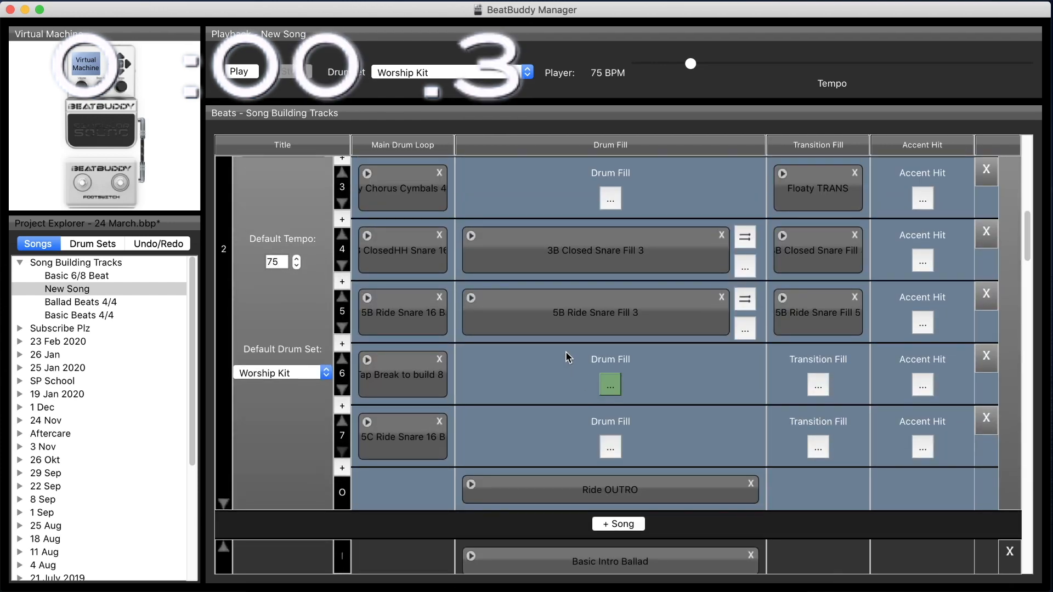
pyautogui.scroll(-3, 545, 380)
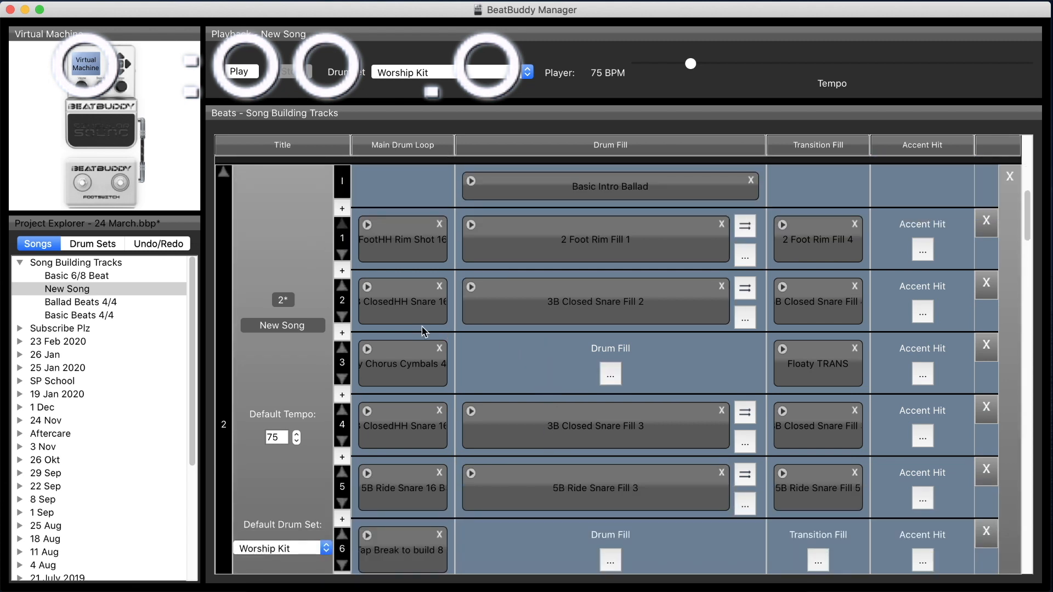
pyautogui.scroll(-2, 417, 328)
pyautogui.click(407, 241)
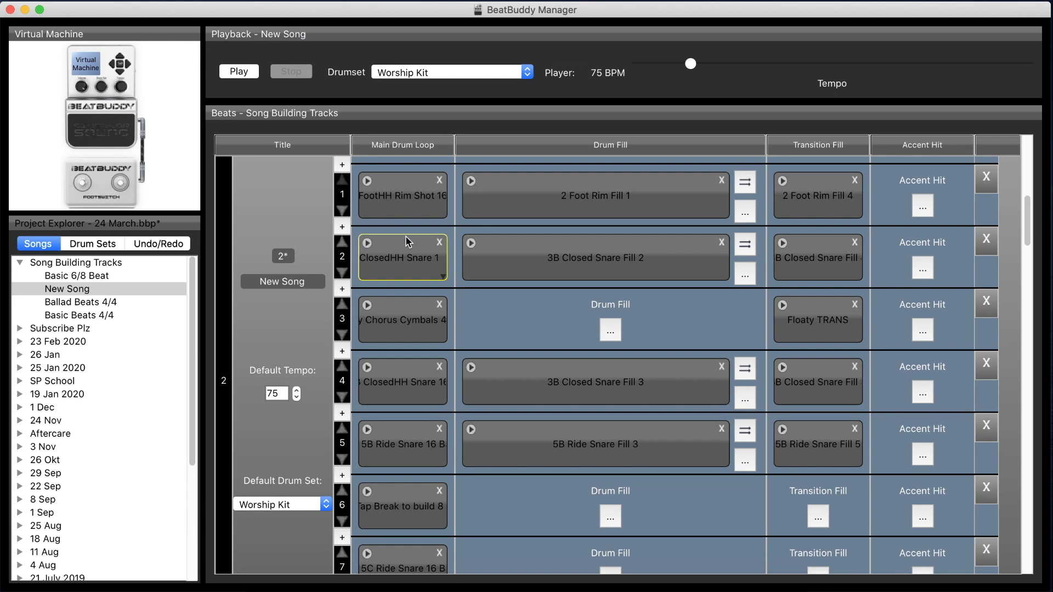
pyautogui.scroll(-1, 285, 230)
pyautogui.scroll(1, 305, 222)
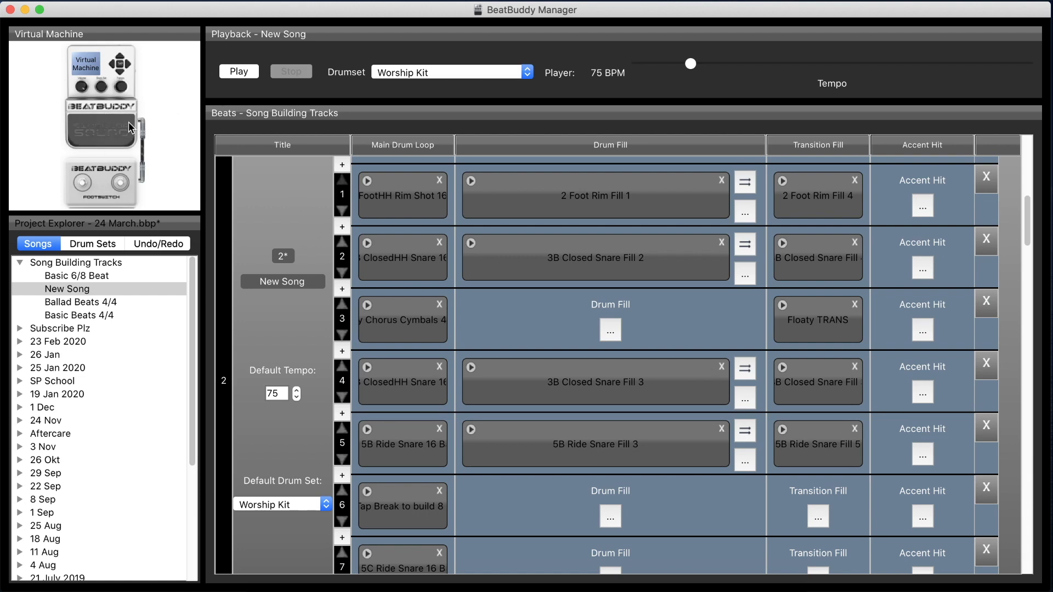
pyautogui.click(375, 234)
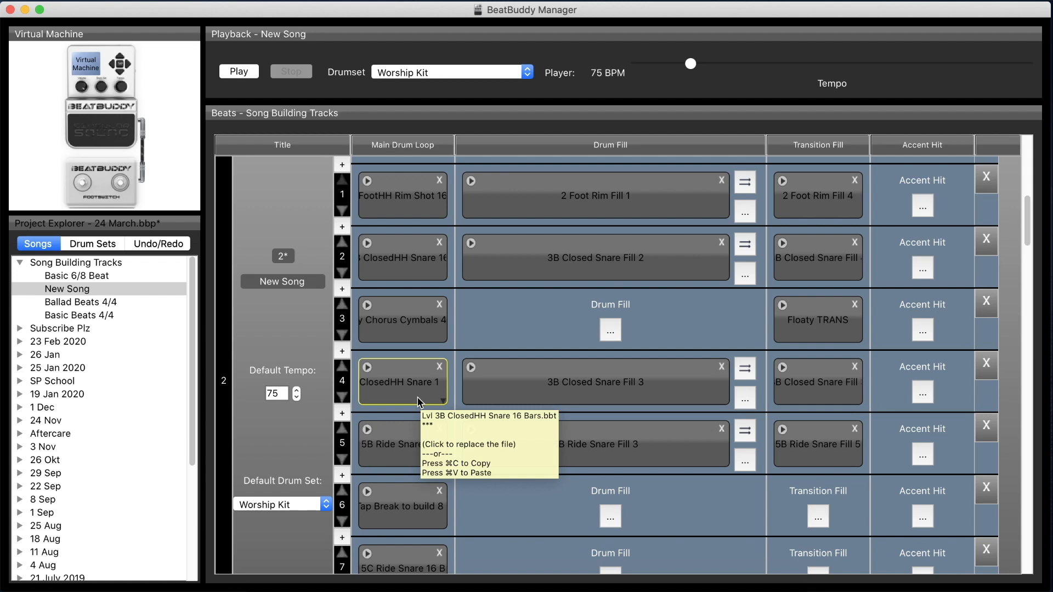
# Start playback of New Song, saving its unsaved modifications
pyautogui.scroll(3, 346, 227)
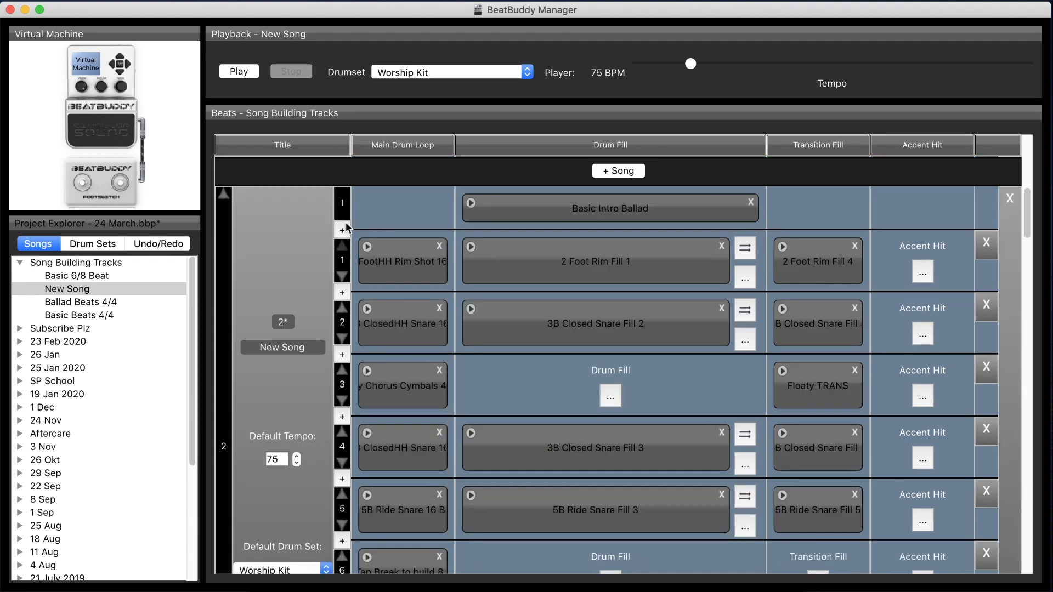
pyautogui.click(247, 72)
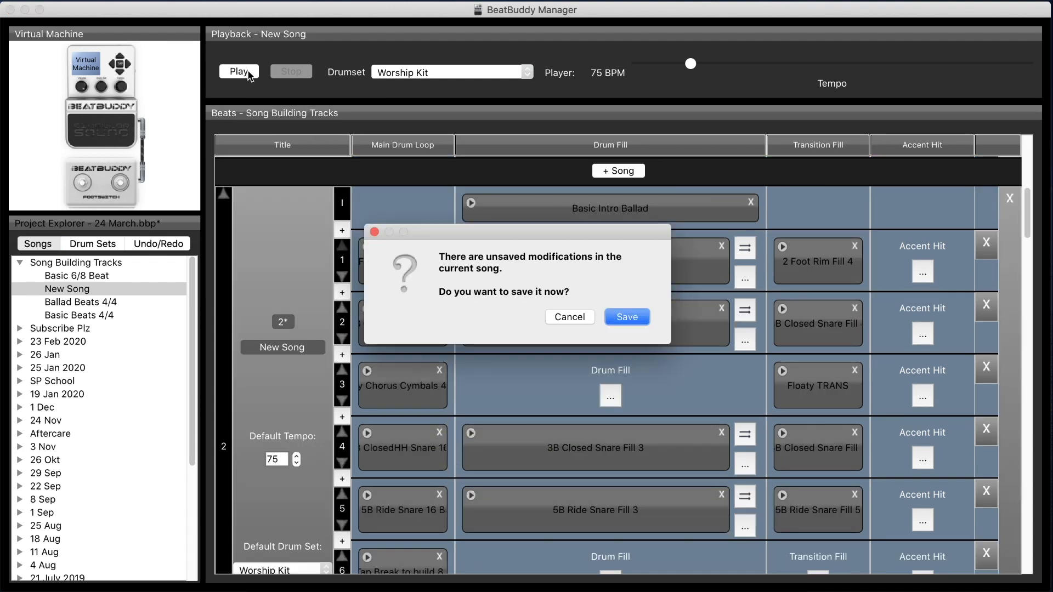
pyautogui.click(627, 318)
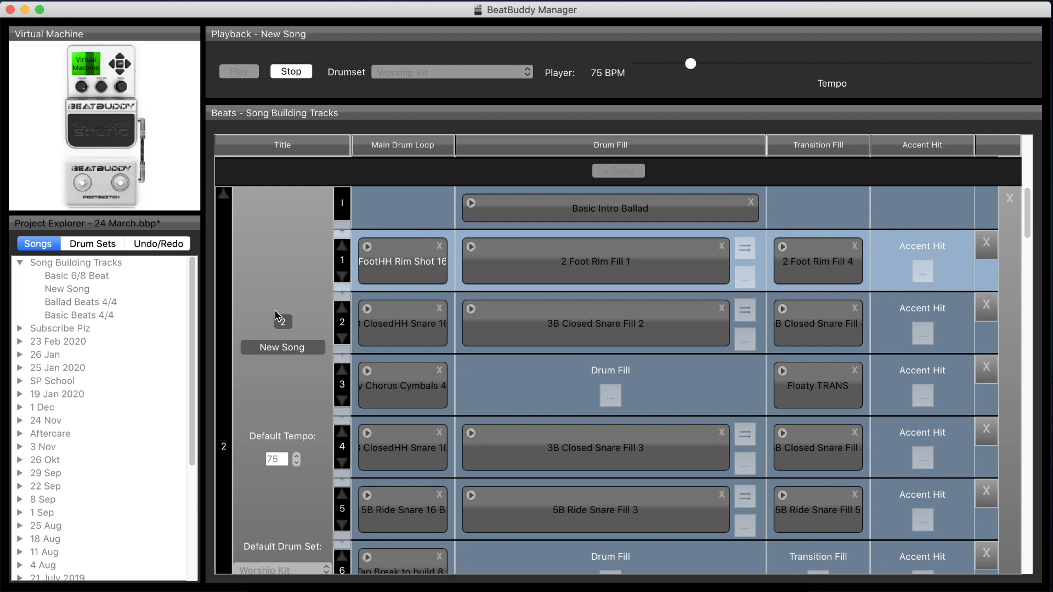
# Test New Song's first parts with the virtual pedal, triggering drum fills and transitions to advance from part 1 to part 4
pyautogui.click(101, 134)
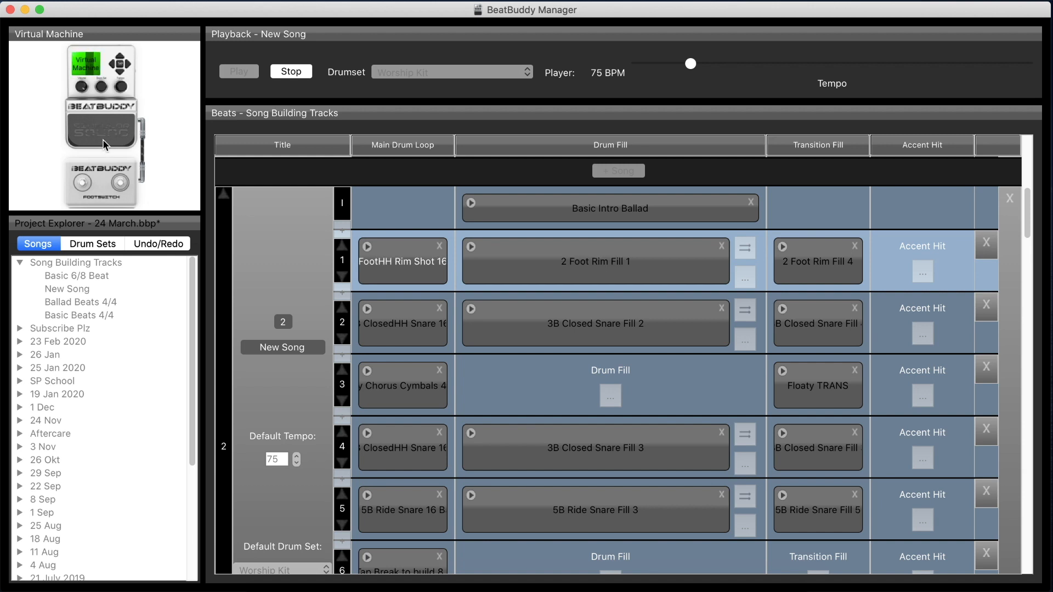
pyautogui.click(108, 140)
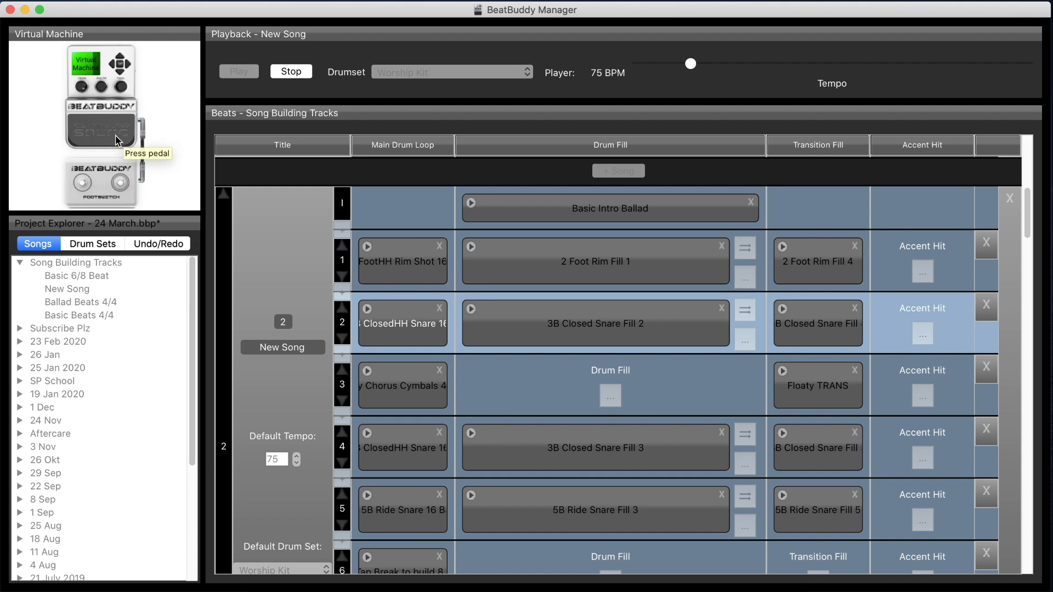
pyautogui.click(115, 135)
pyautogui.click(111, 140)
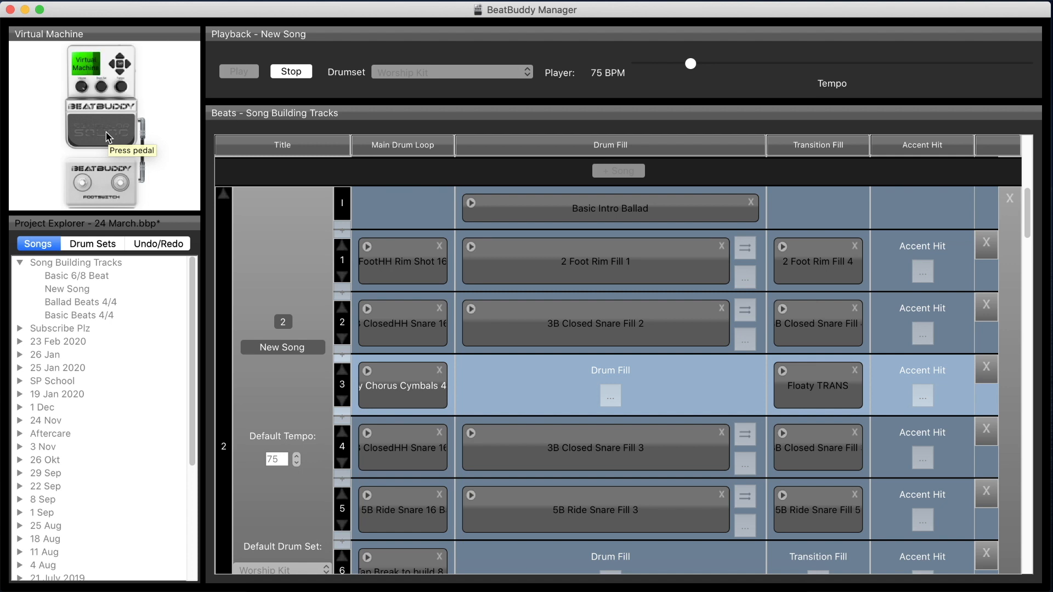
pyautogui.click(108, 137)
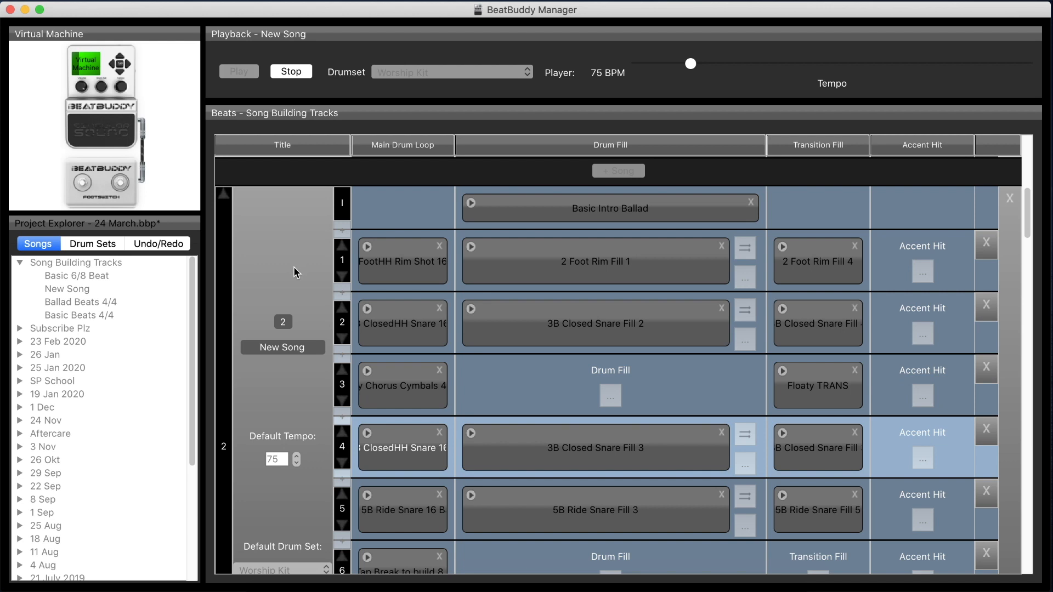
# Trigger the drum fills and transitions of parts 4 and 5 on the virtual pedal to advance to part 6
pyautogui.scroll(-5, 294, 271)
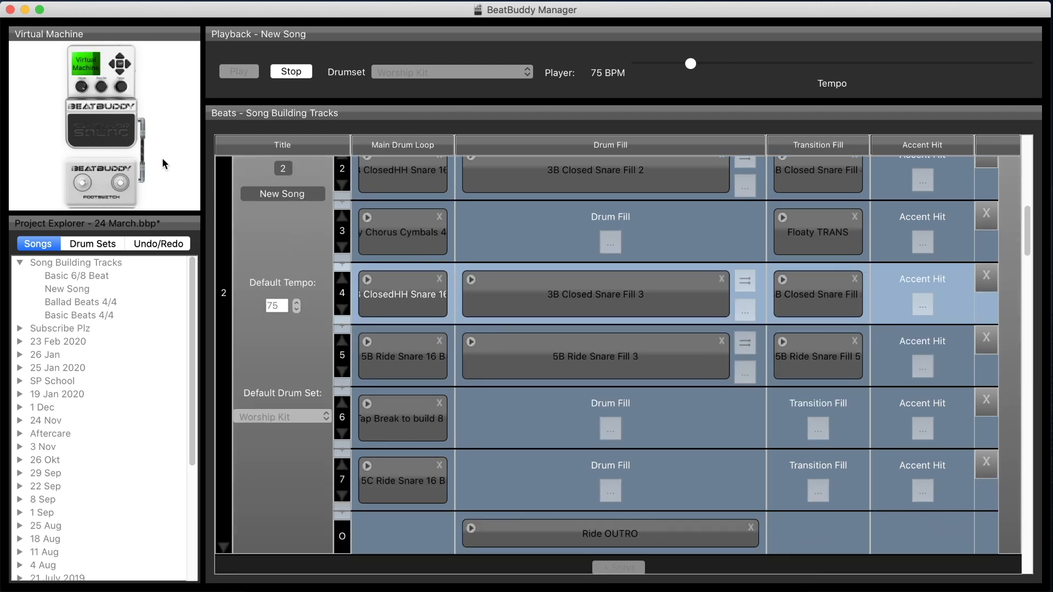
pyautogui.click(113, 142)
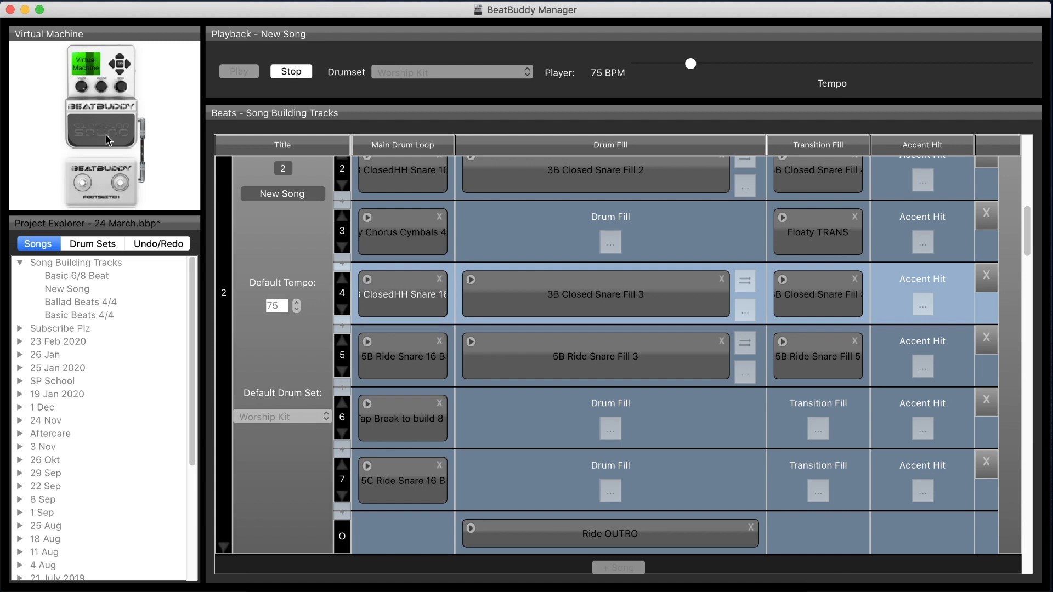
pyautogui.click(109, 140)
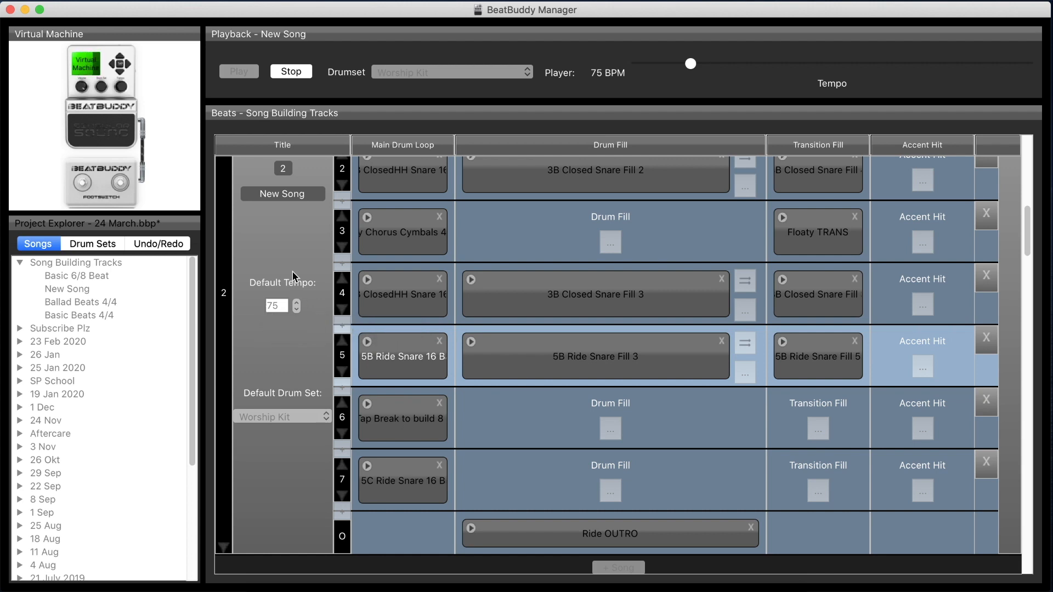
pyautogui.click(129, 139)
pyautogui.click(117, 139)
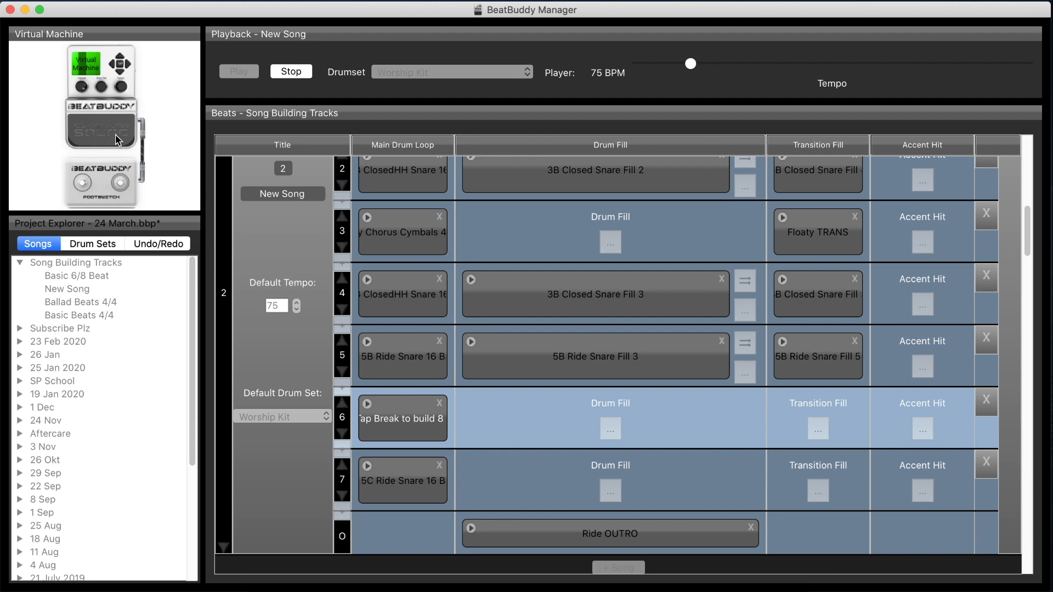
# Advance playback from part 6 to part 7 with the virtual pedal, and end the song with the Ride OUTRO
pyautogui.click(111, 147)
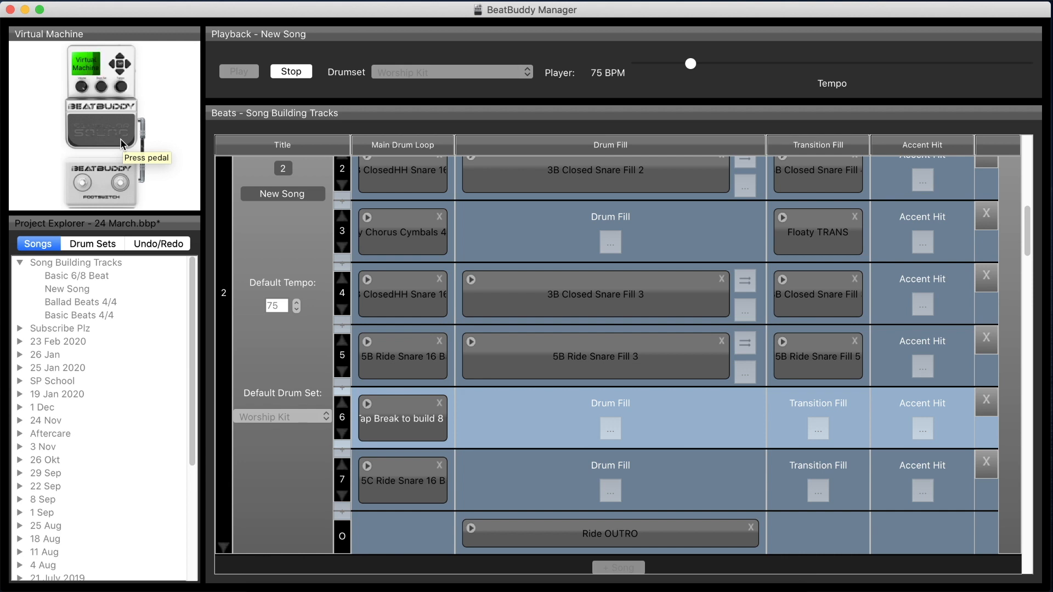
pyautogui.click(122, 144)
pyautogui.click(122, 146)
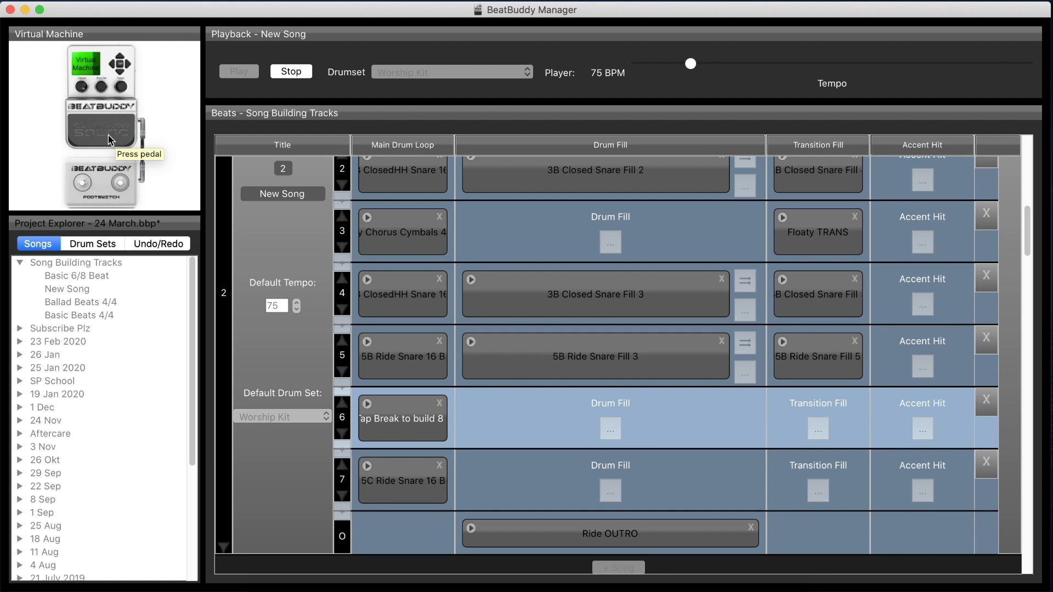
pyautogui.click(109, 140)
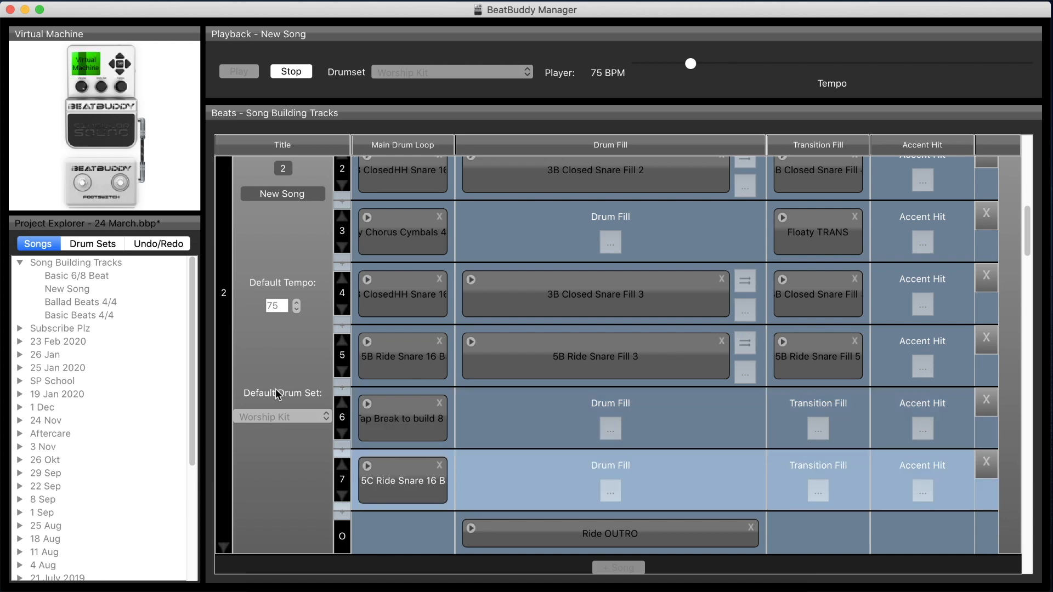
pyautogui.doubleClick(106, 129)
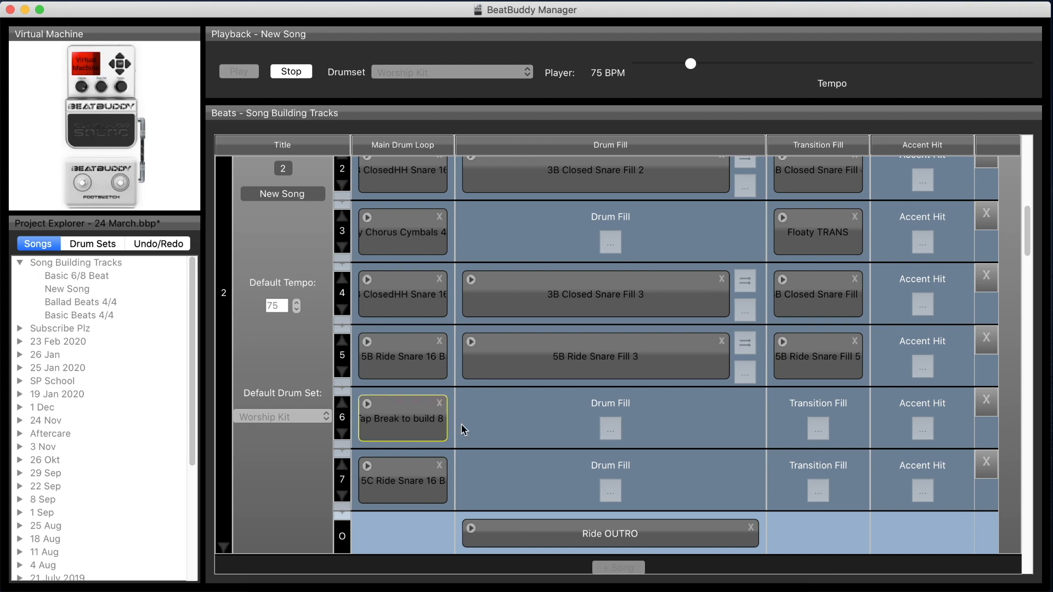
# Examine New Song's complete structure, from the intro fill through all seven parts to the outro
pyautogui.scroll(2, 572, 446)
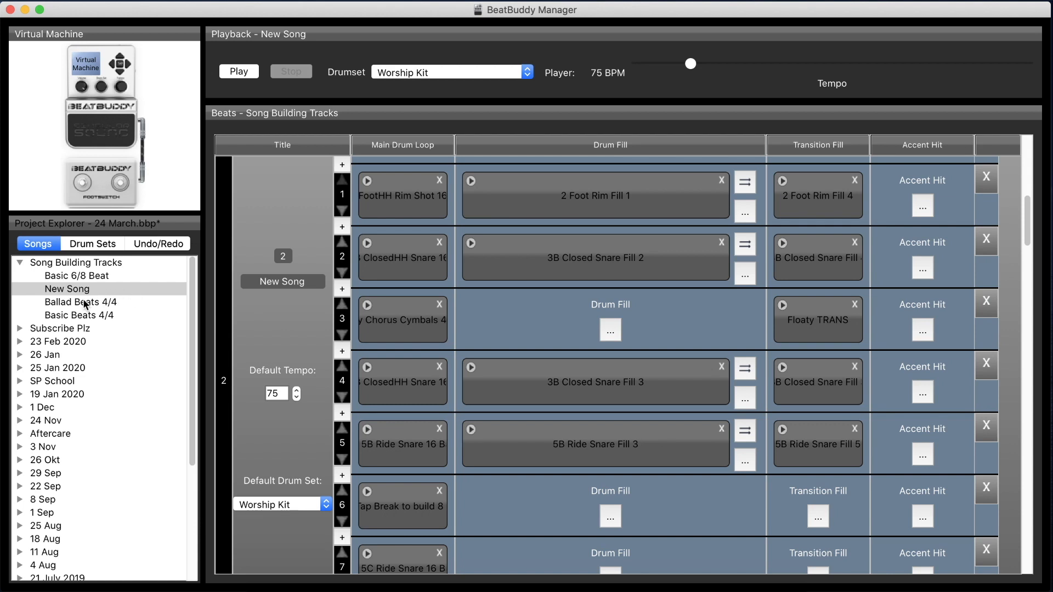
pyautogui.scroll(-3, 495, 395)
pyautogui.scroll(4, 541, 396)
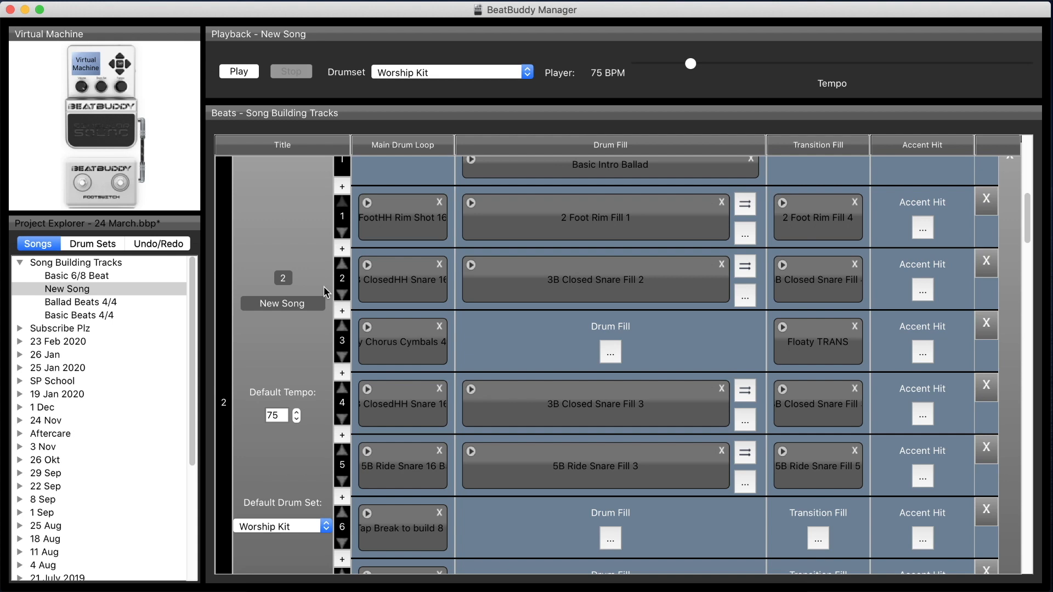
pyautogui.scroll(-2, 310, 299)
pyautogui.scroll(-5, 310, 299)
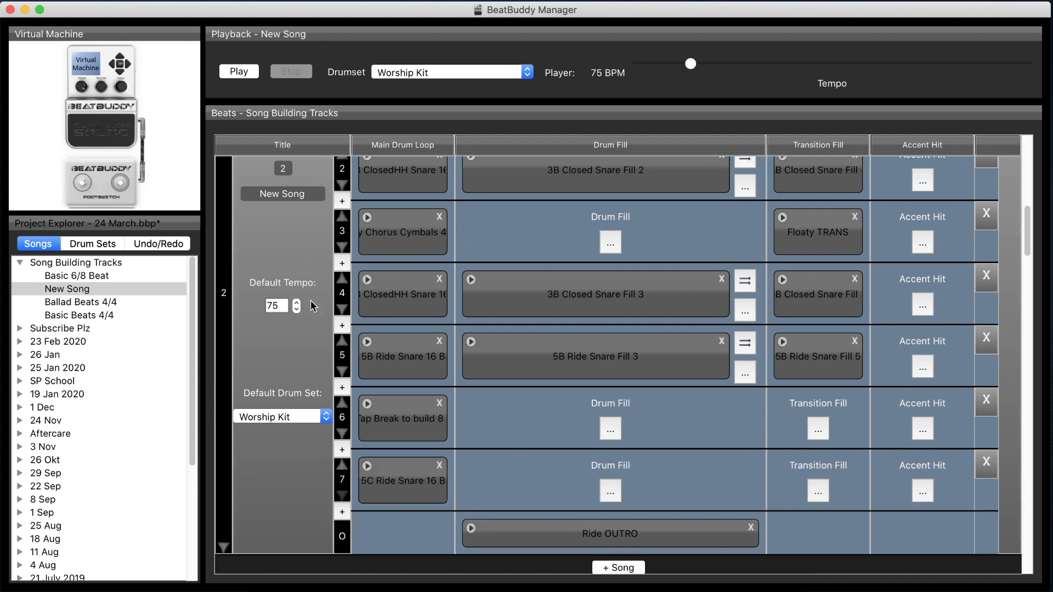
pyautogui.scroll(4, 311, 300)
pyautogui.scroll(3, 311, 301)
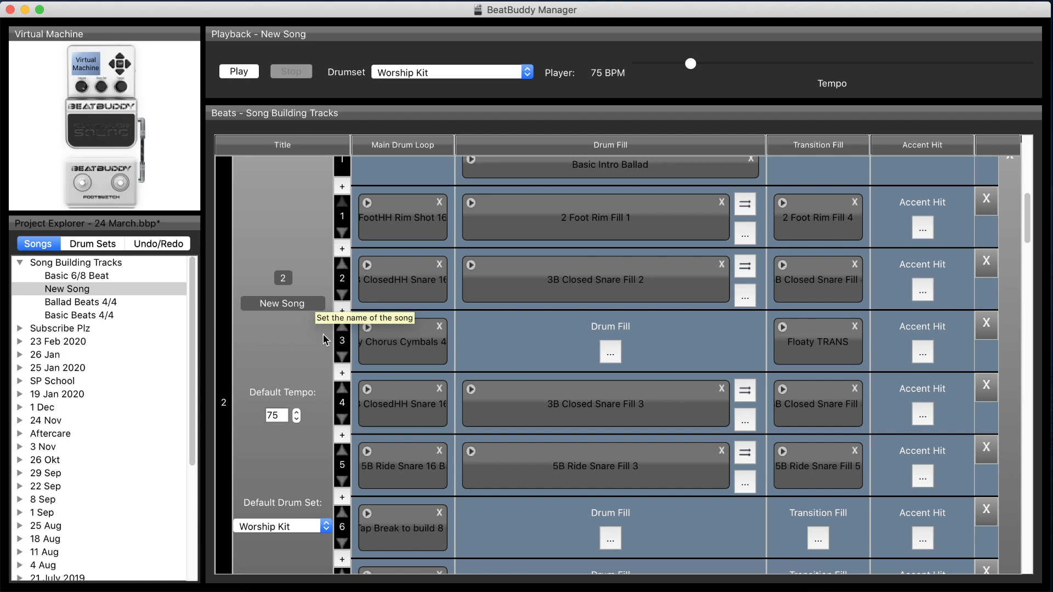
pyautogui.scroll(-4, 313, 340)
pyautogui.scroll(-1, 313, 341)
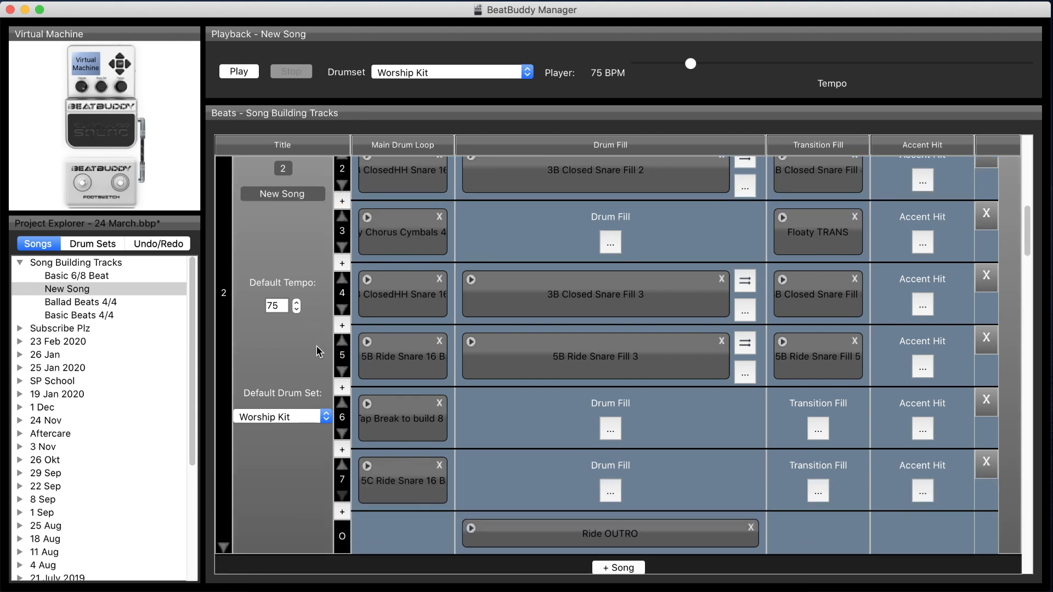
pyautogui.scroll(2, 379, 367)
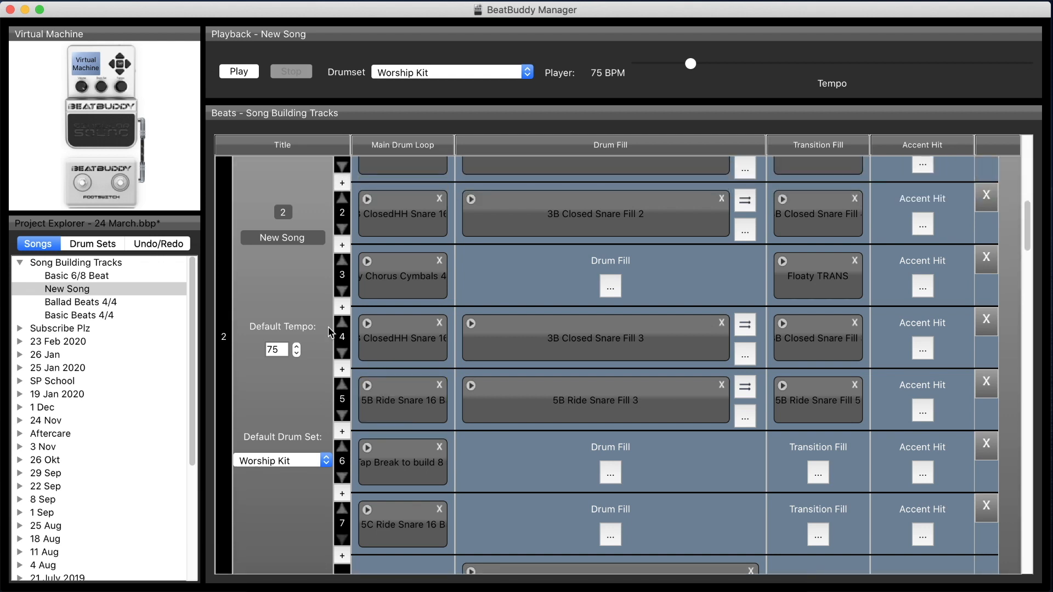